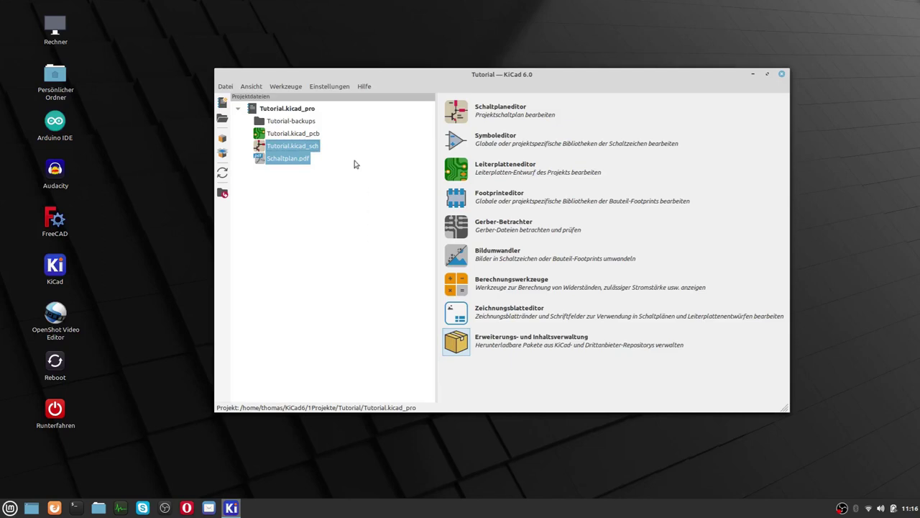
Open the Tutorial project's schematic in the schematic editor
left_click(339, 87)
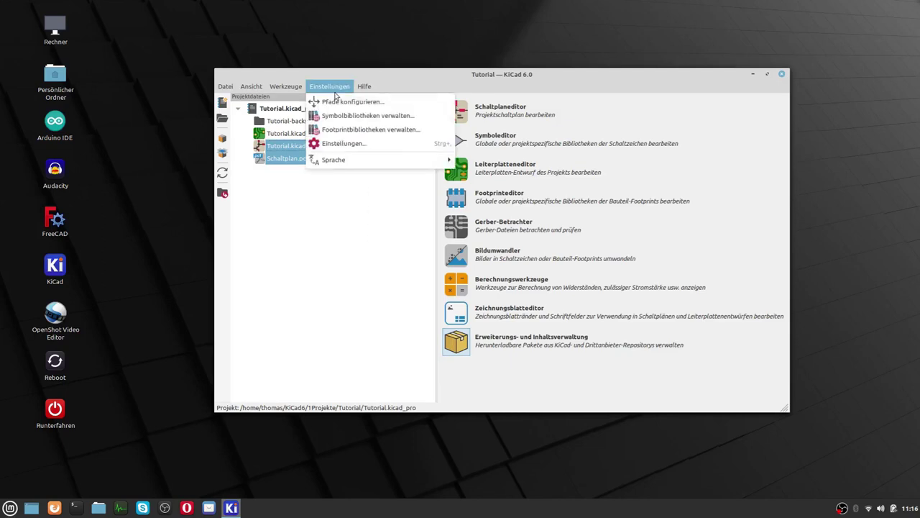
left_click(359, 266)
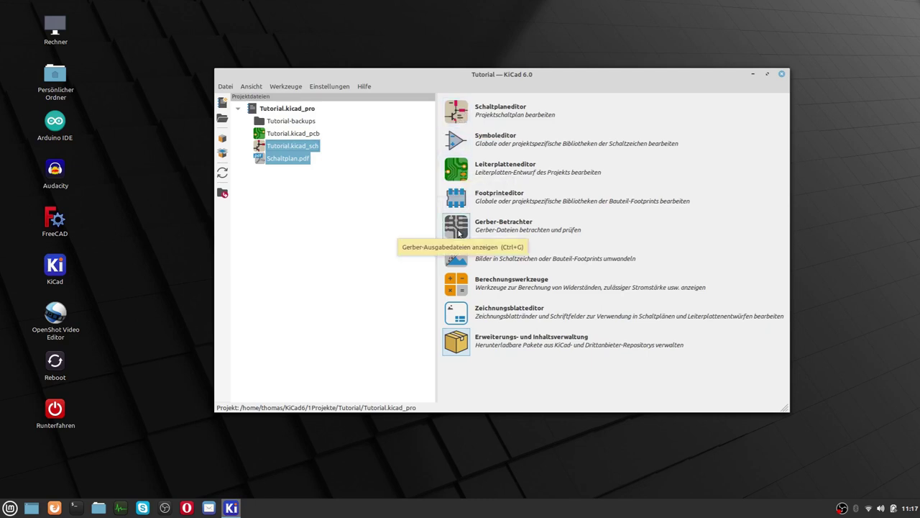
left_click(456, 113)
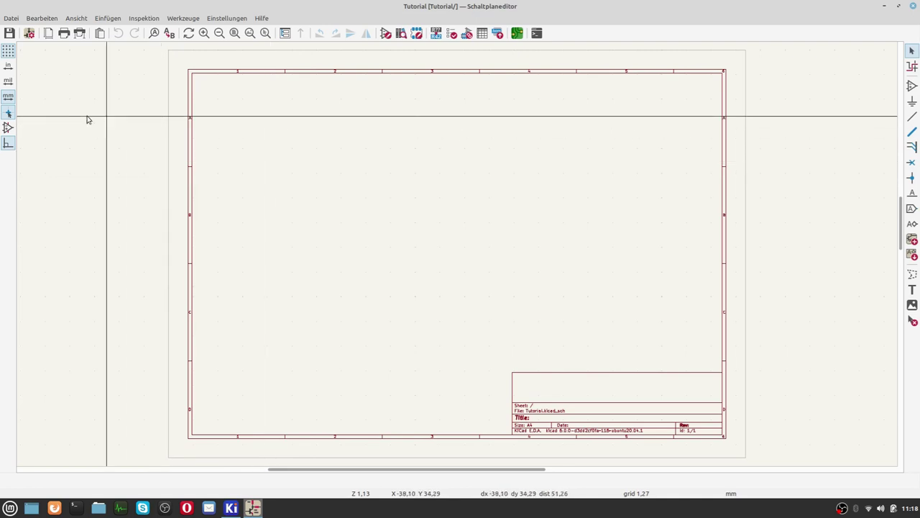
Switch the full-window crosshair to the small crosshair and back again
left_click(8, 114)
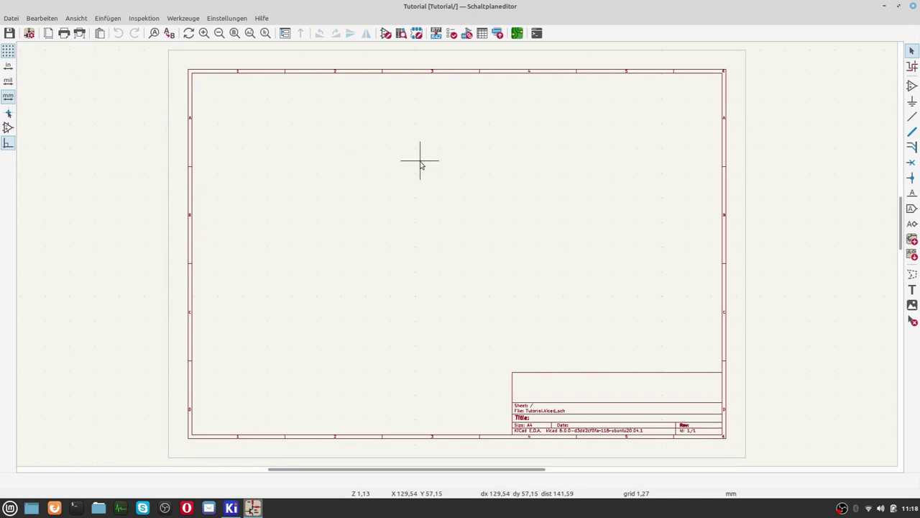
left_click(8, 115)
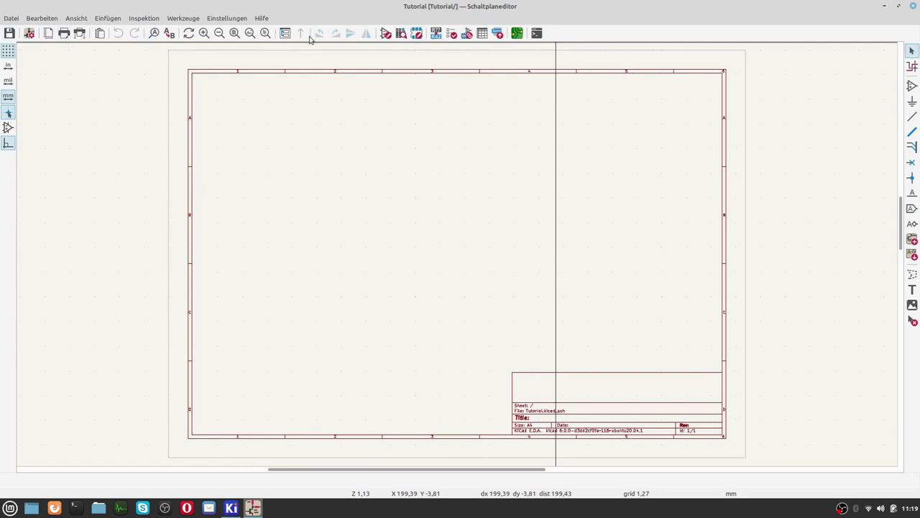
left_click(11, 19)
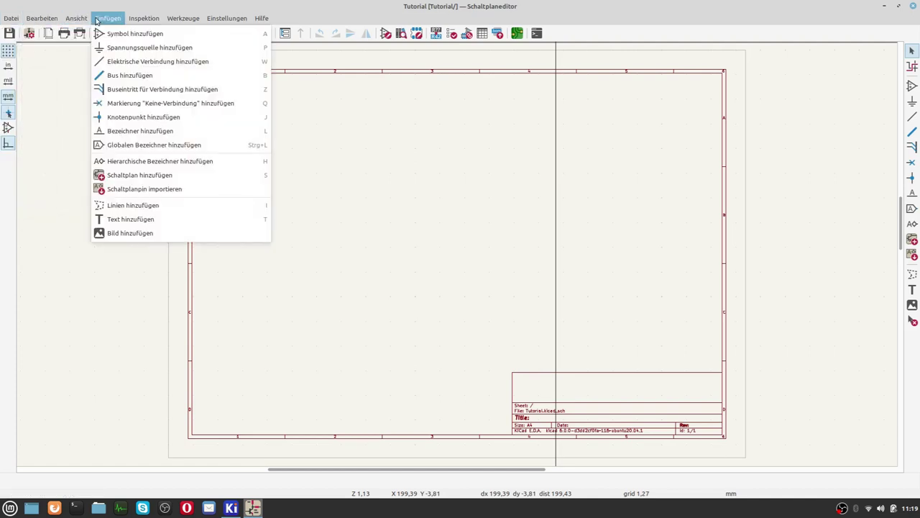
mouse_move(153, 20)
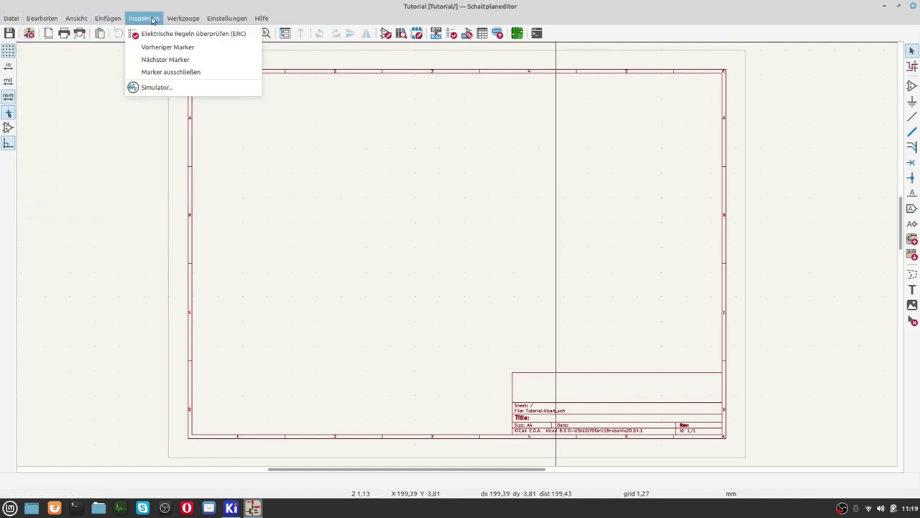
mouse_move(108, 20)
left_click(57, 221)
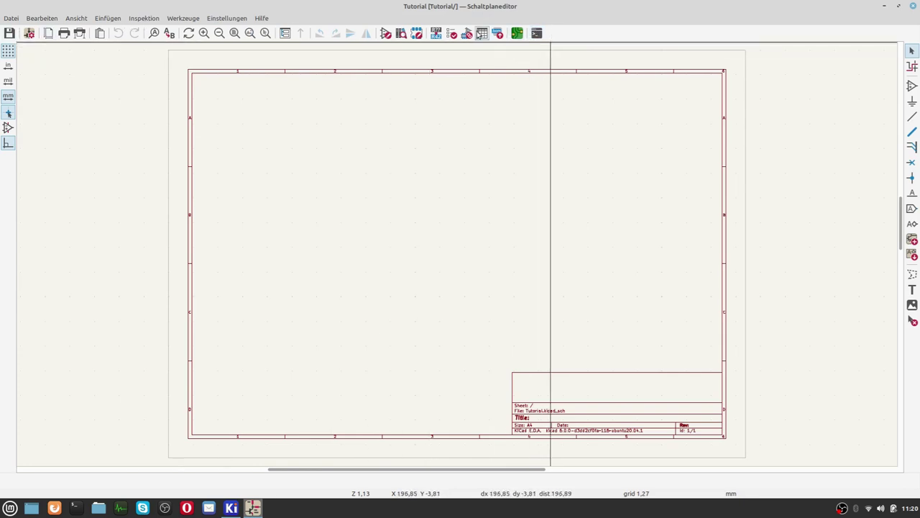
left_click(144, 19)
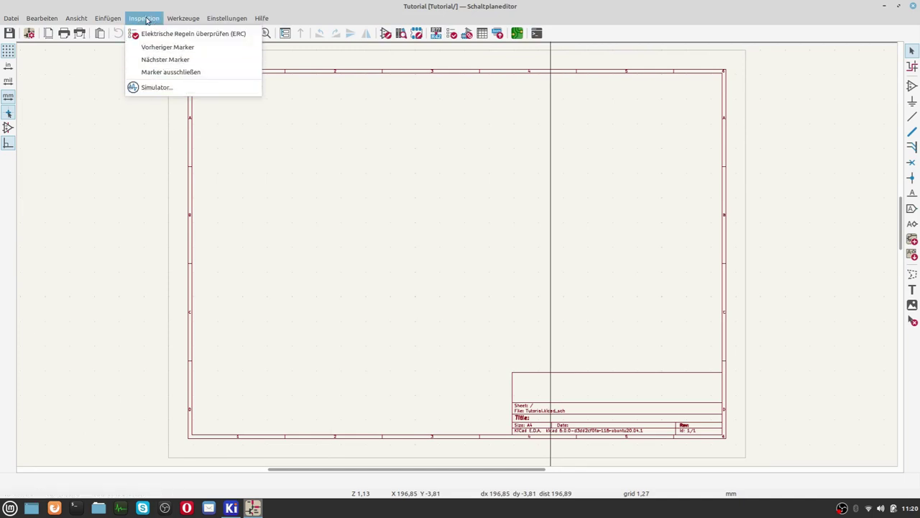
left_click(92, 107)
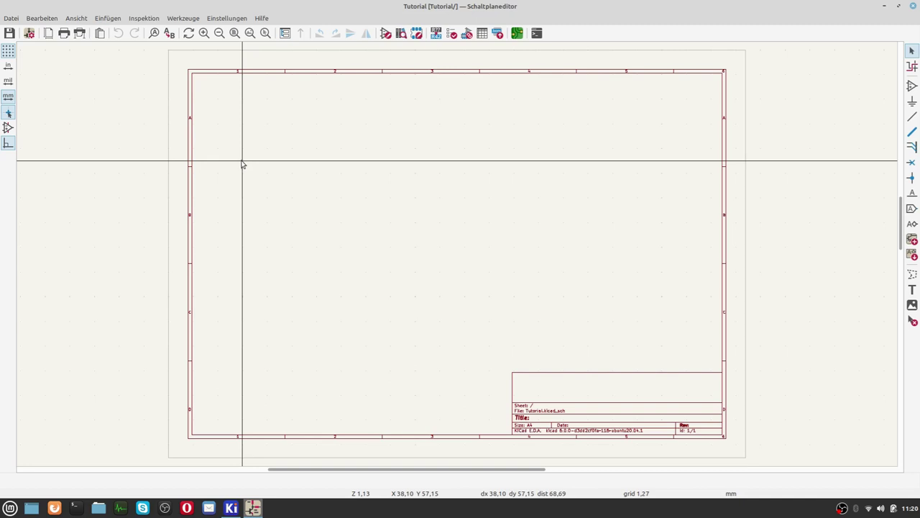
Review the formatting settings in the schematic setup and close it without changes
left_click(29, 33)
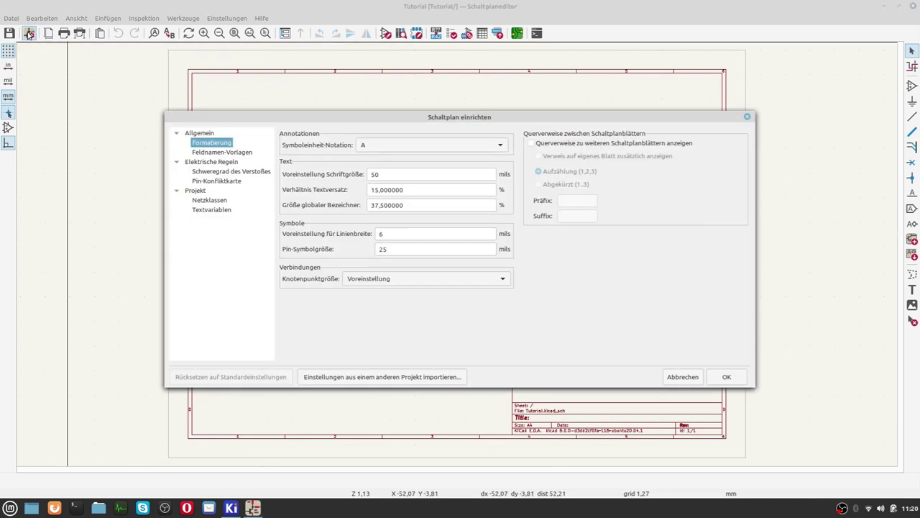
left_click_drag(315, 120, 300, 105)
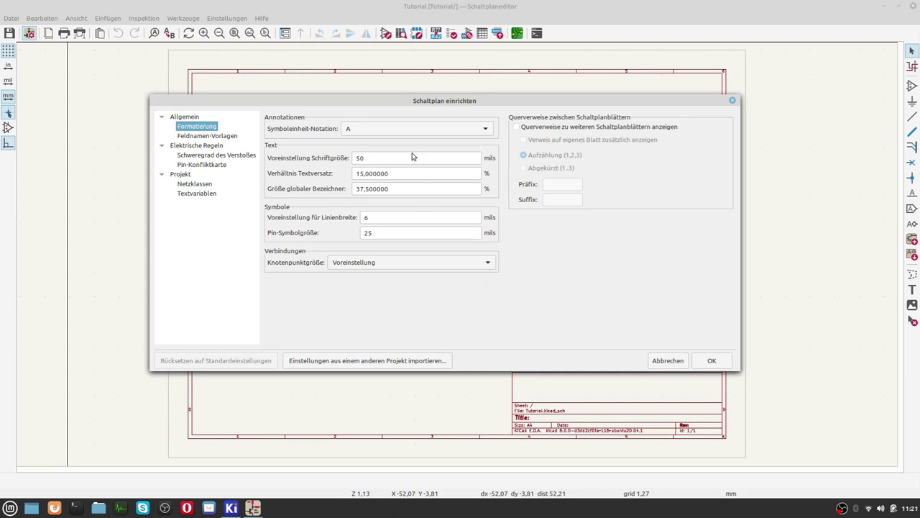
left_click(661, 367)
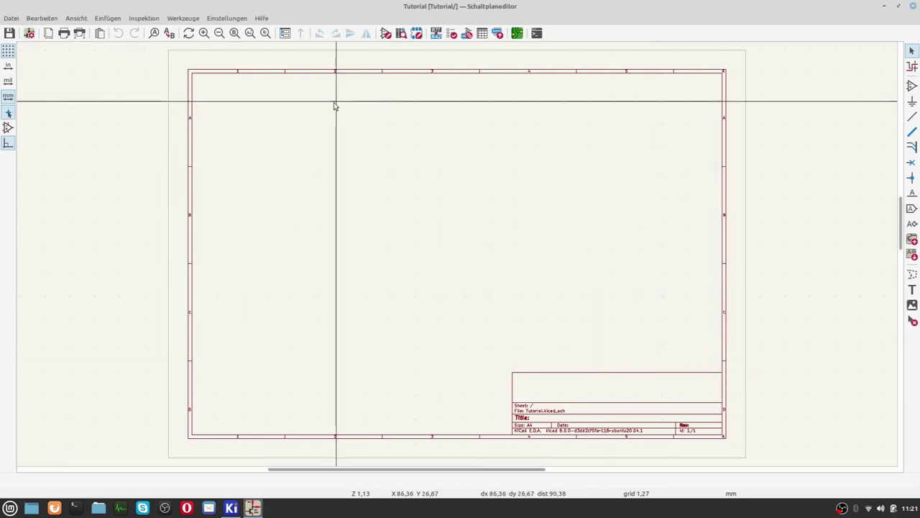
Review the environment variable paths and 3D model search paths in the path configuration
left_click(218, 19)
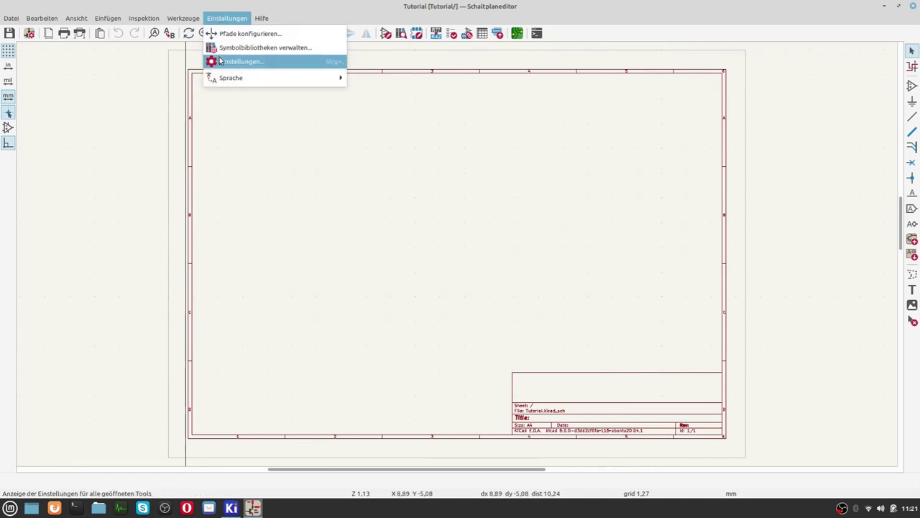
left_click(254, 36)
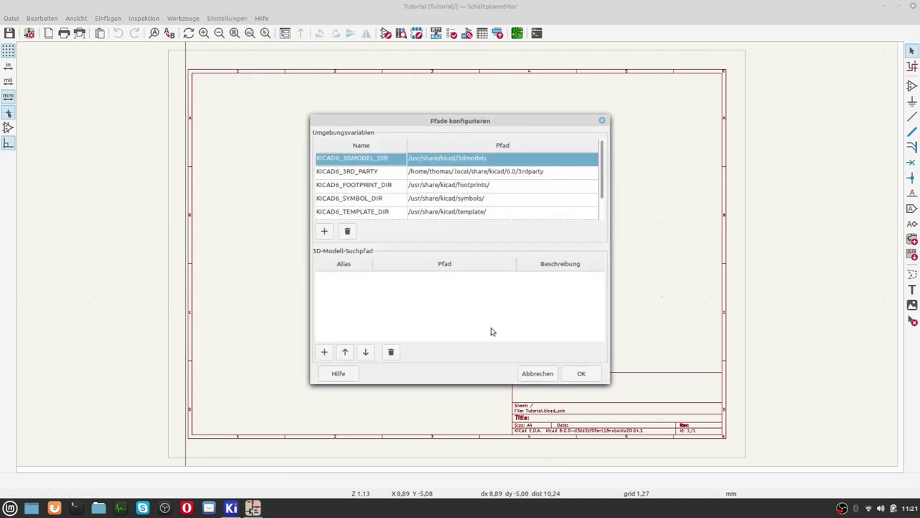
left_click(534, 376)
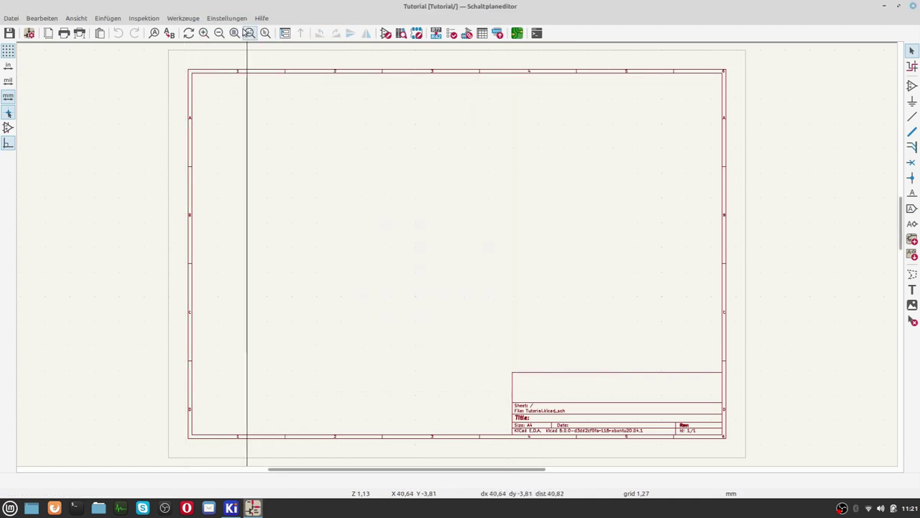
Try deactivating the Amplifier_Buffer and Amplifier_Audio libraries in the global symbol library list
left_click(227, 18)
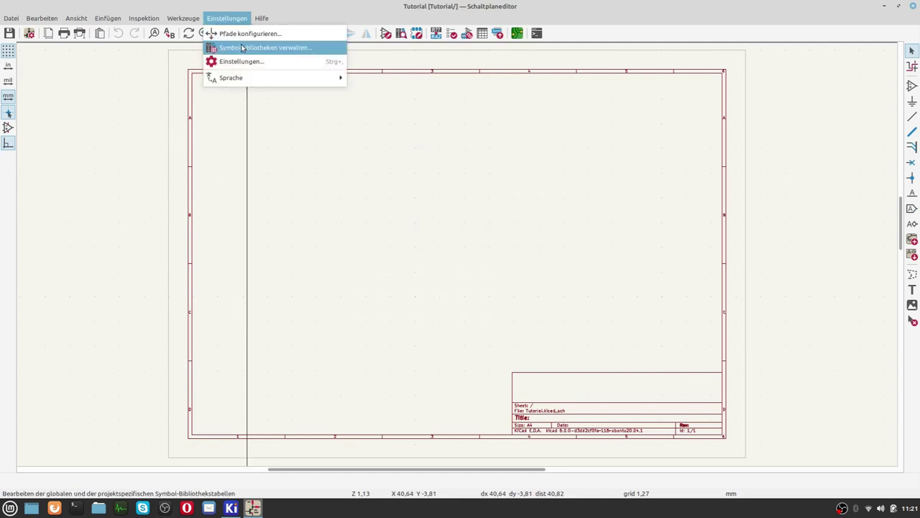
left_click(243, 47)
left_click(298, 122)
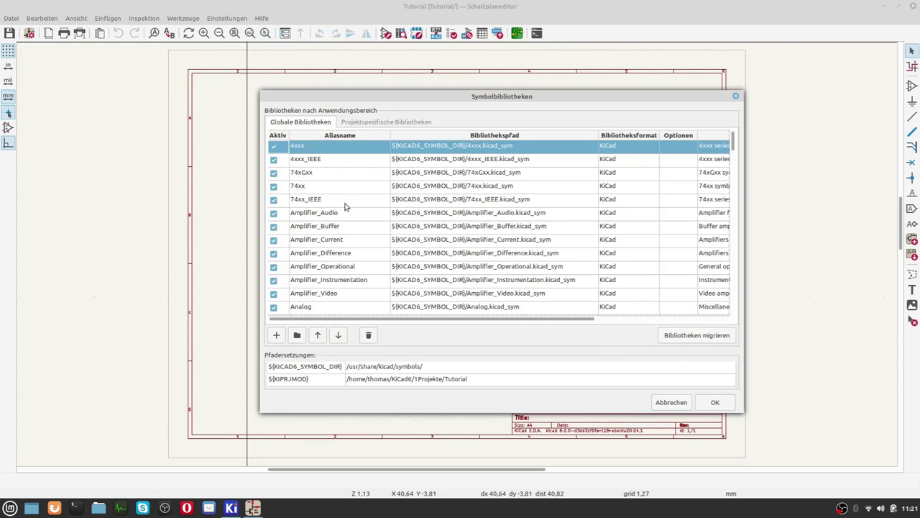
left_click(274, 227)
left_click(274, 227)
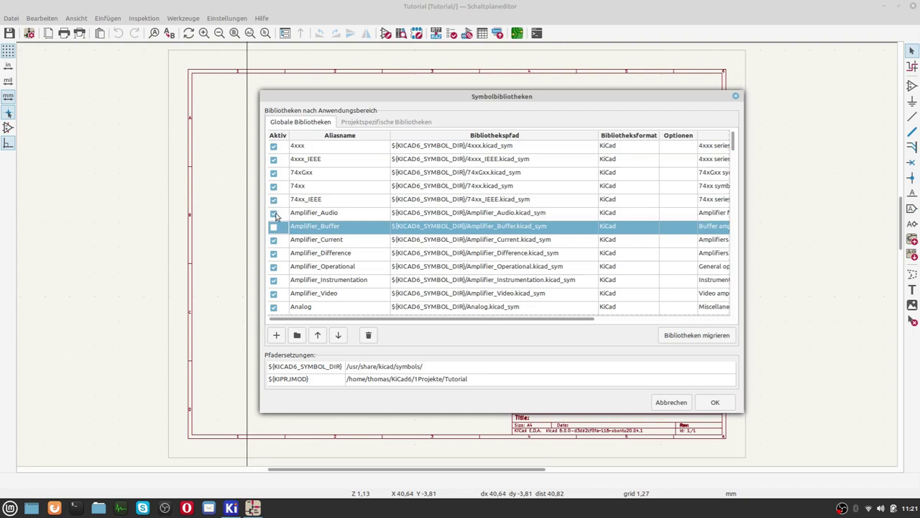
left_click(274, 214)
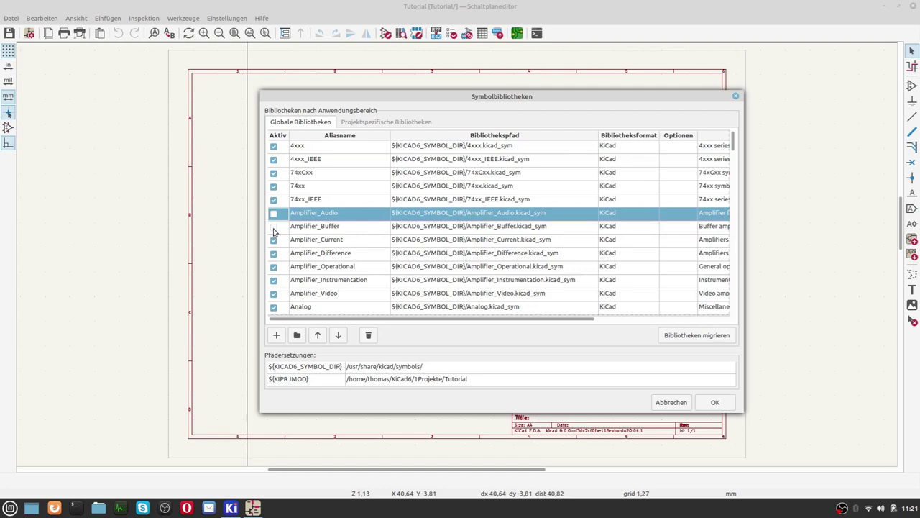
Reactivate the Amplifier_Buffer and Amplifier_Audio symbol libraries and leave the library manager without saving
left_click(231, 508)
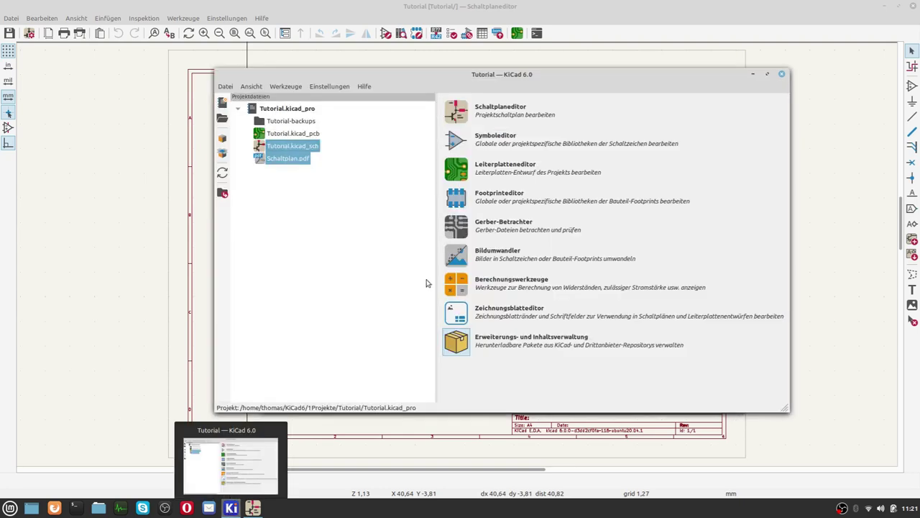
left_click(754, 75)
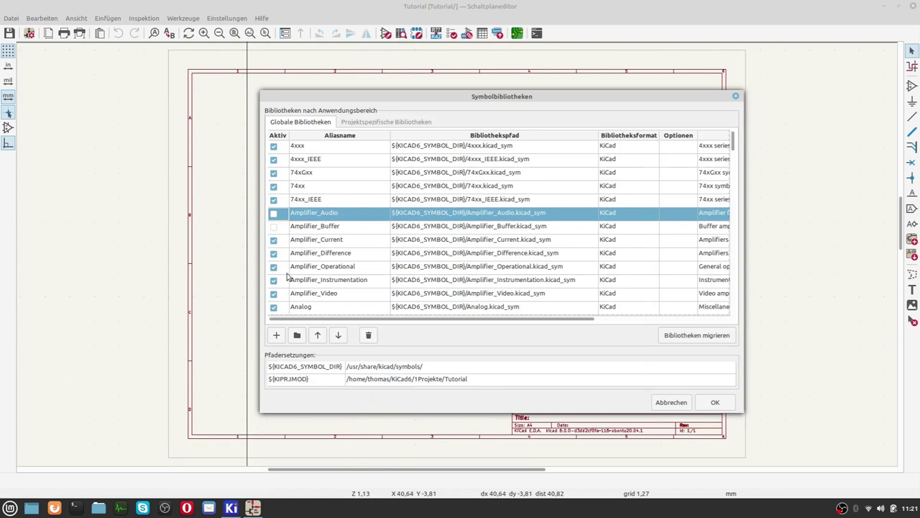
left_click(273, 227)
left_click(273, 214)
left_click(672, 403)
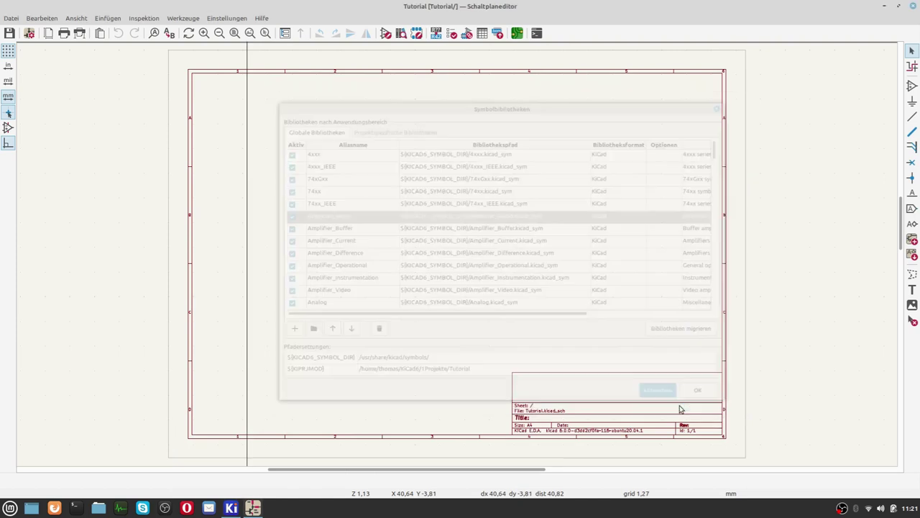
Set the schematic editor's grid style to lines (Linien) in the display options of the preferences
left_click(241, 19)
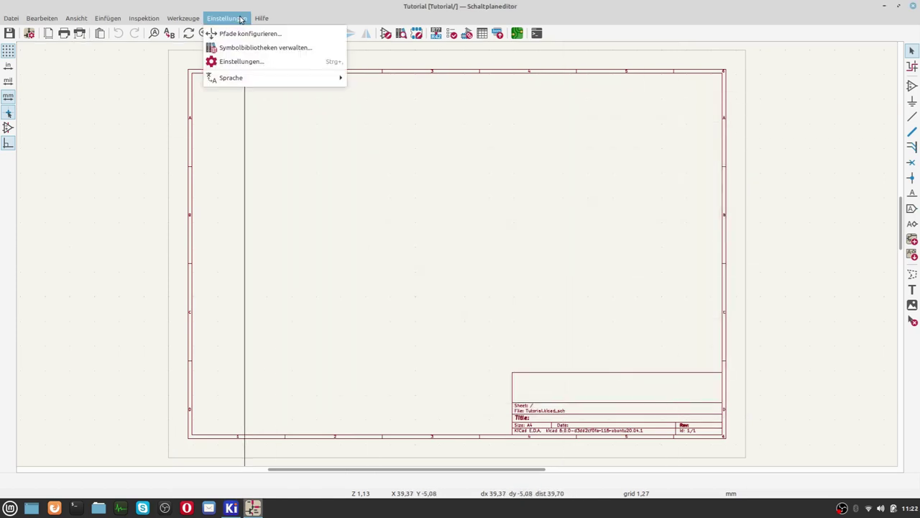
left_click(229, 66)
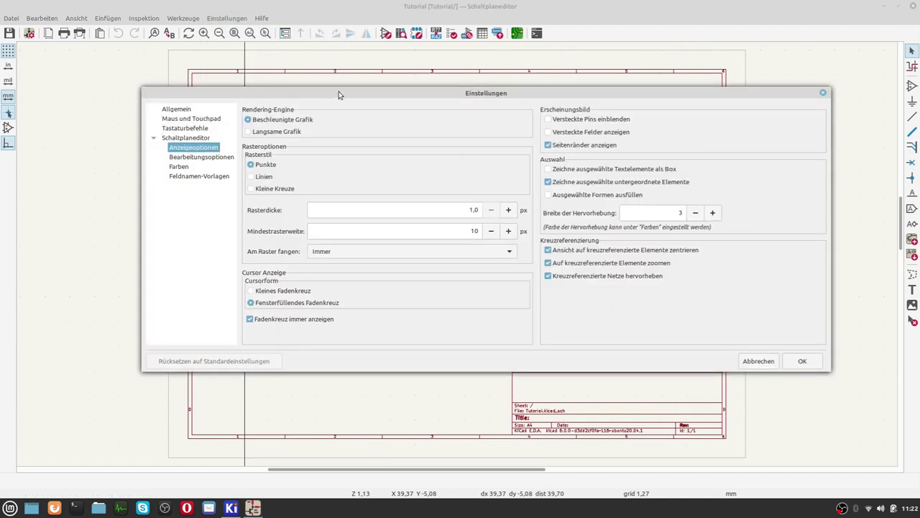
left_click_drag(340, 94, 318, 61)
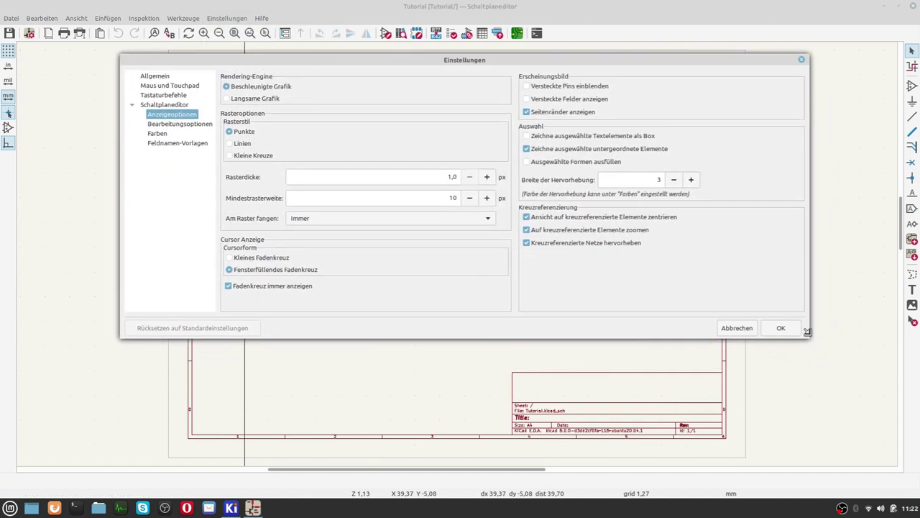
left_click_drag(808, 338, 806, 442)
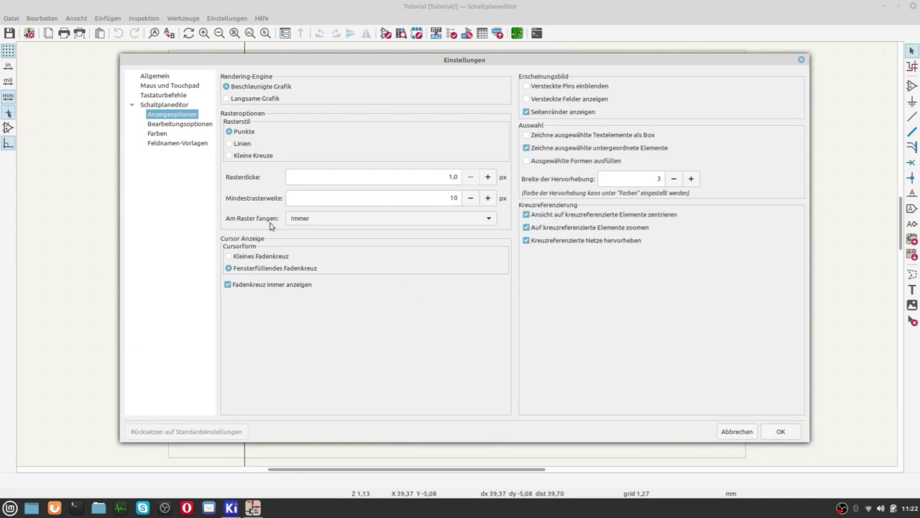
left_click(164, 77)
left_click(165, 86)
left_click(166, 96)
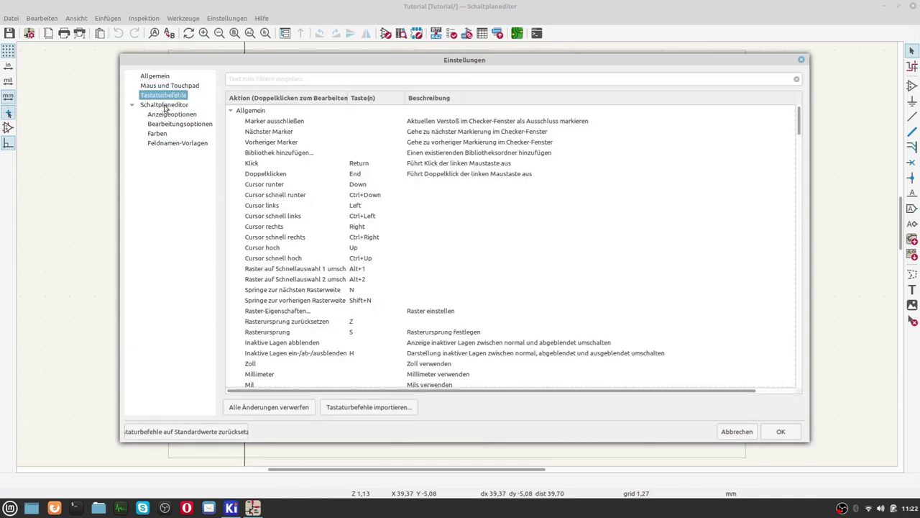
left_click(165, 106)
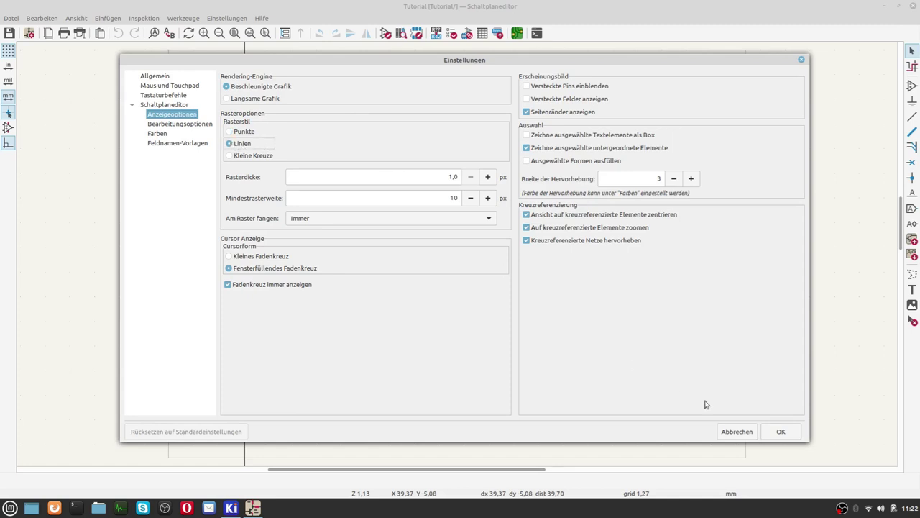
left_click(781, 433)
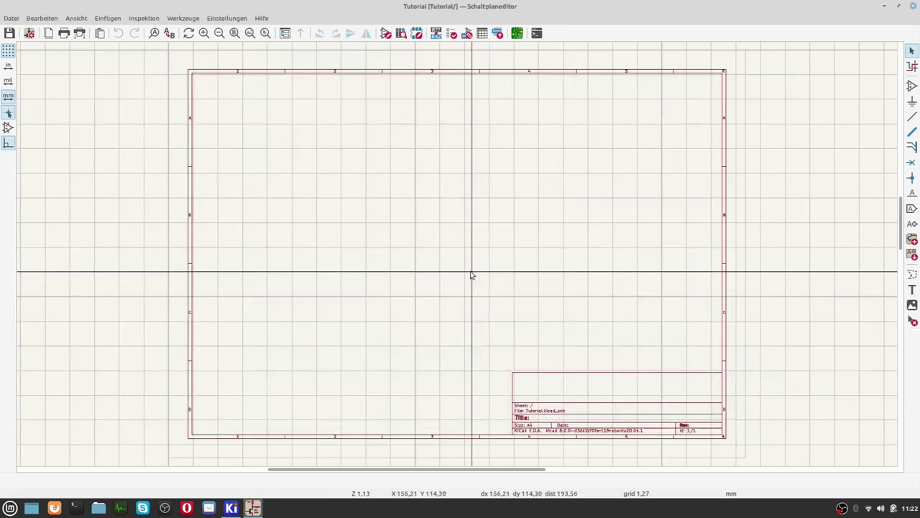
Inspect the line grid at several zoom levels and turn off the grid display
scroll(366, 195, "up", 2)
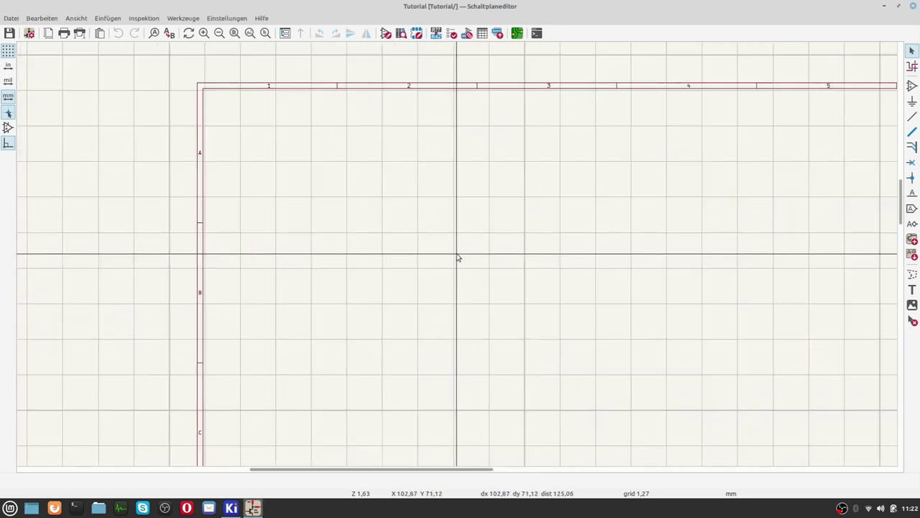
scroll(458, 257, "down", 1)
scroll(329, 206, "up", 3)
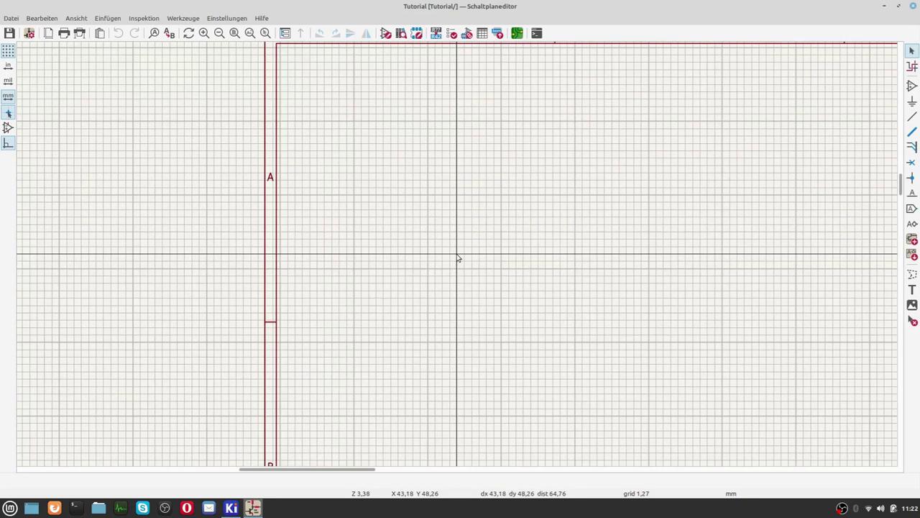
scroll(318, 251, "up", 7)
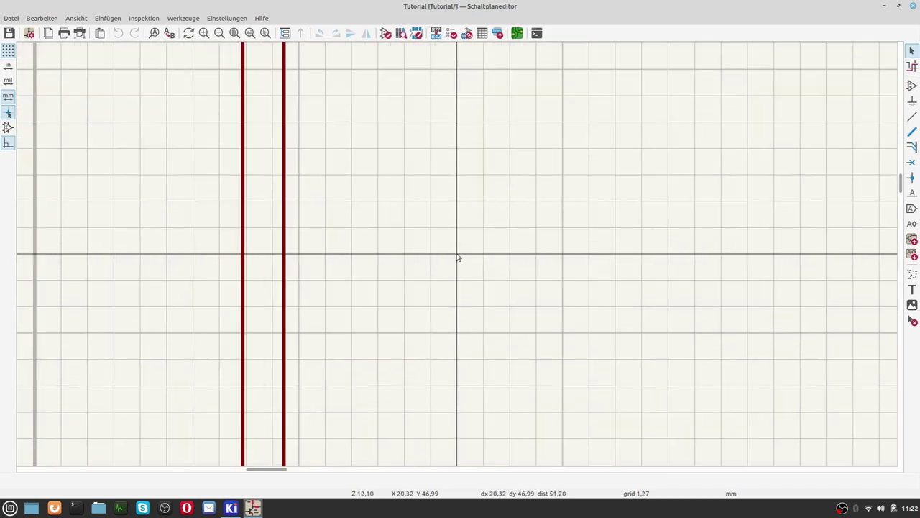
scroll(458, 257, "down", 4)
scroll(512, 269, "down", 3)
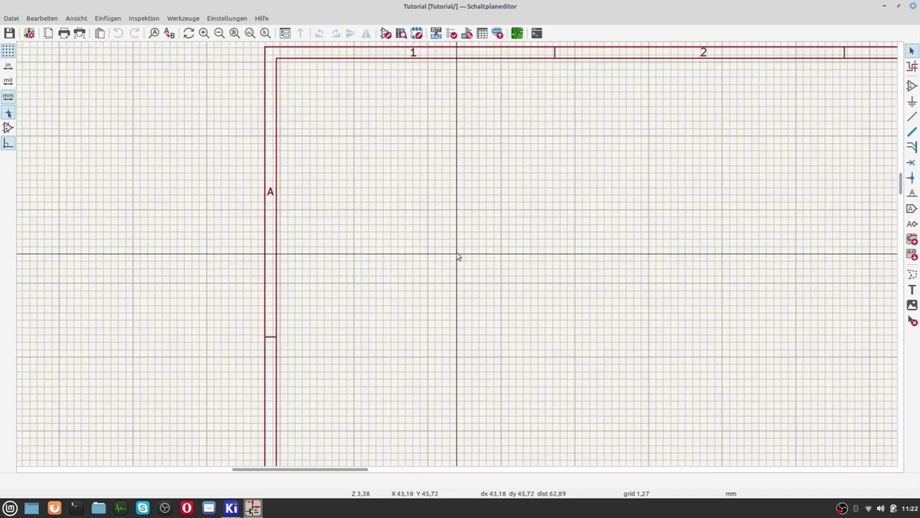
left_click(9, 55)
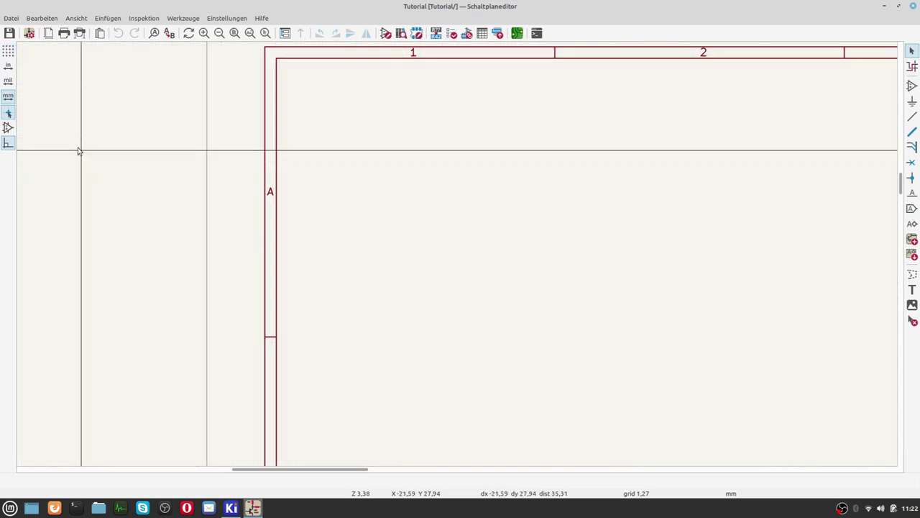
Turn the grid display back on and check the line grid across the whole schematic sheet
left_click(9, 55)
scroll(467, 261, "down", 3)
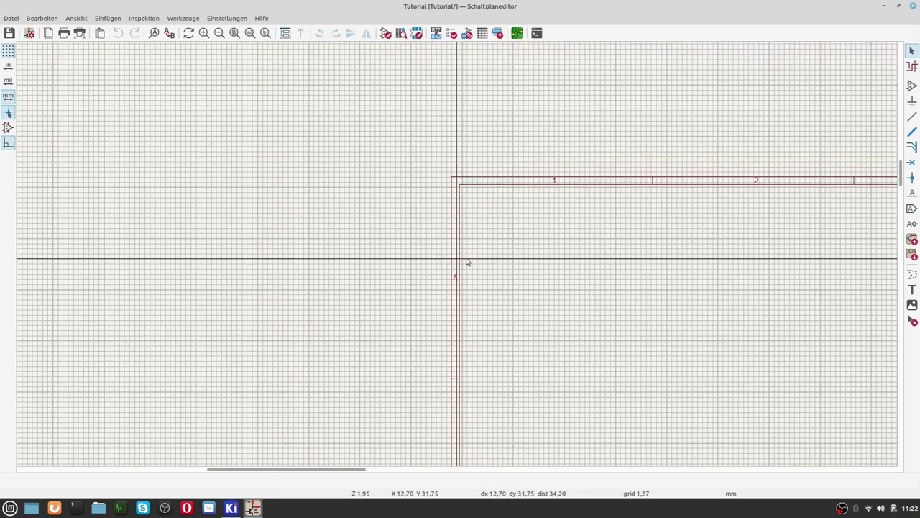
scroll(628, 290, "down", 2)
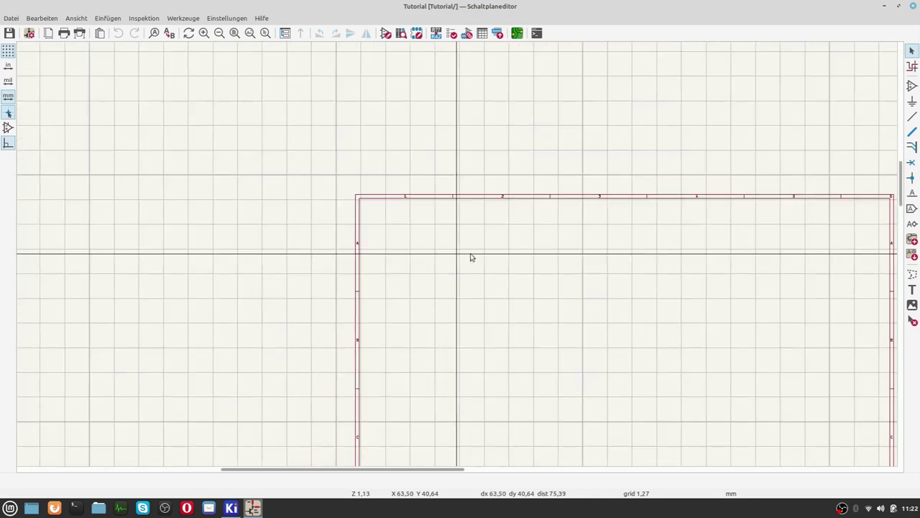
key("Home")
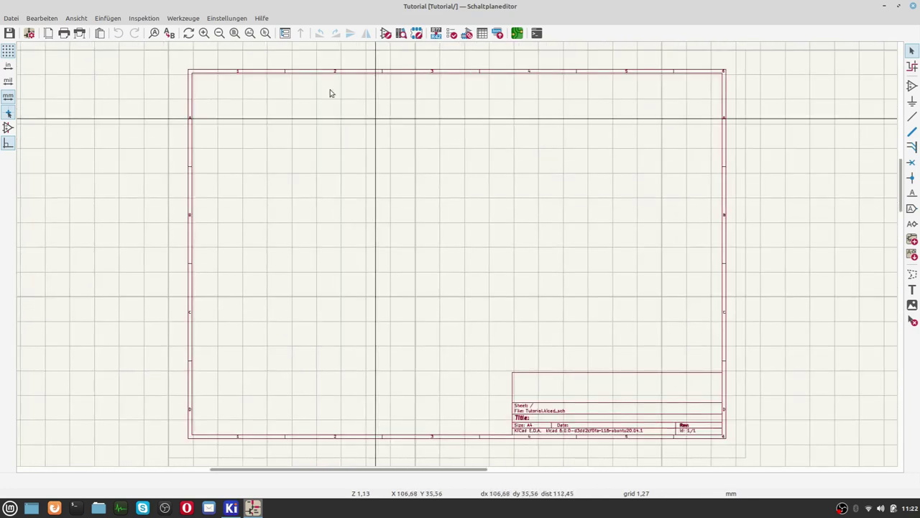
Set the schematic editor's grid style to small crosses (Kleine Kreuze) in the display options of the preferences
left_click(217, 19)
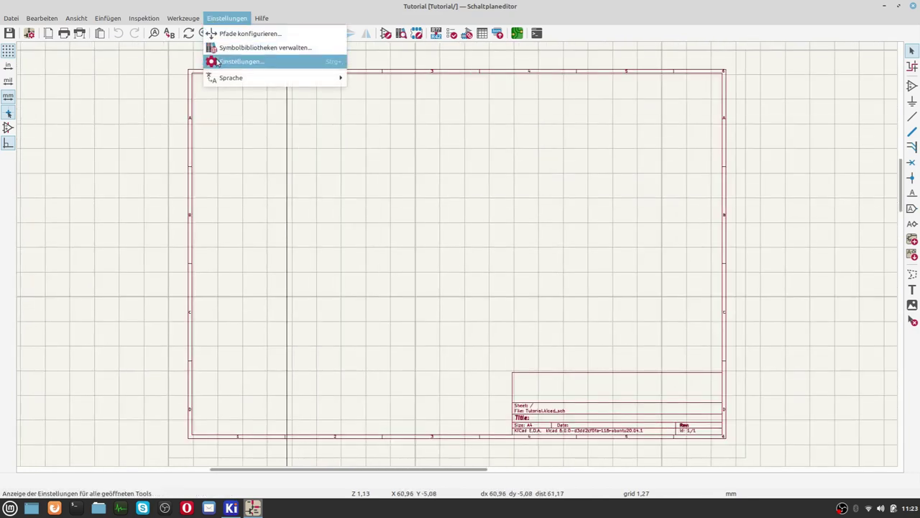
left_click(223, 61)
left_click(253, 160)
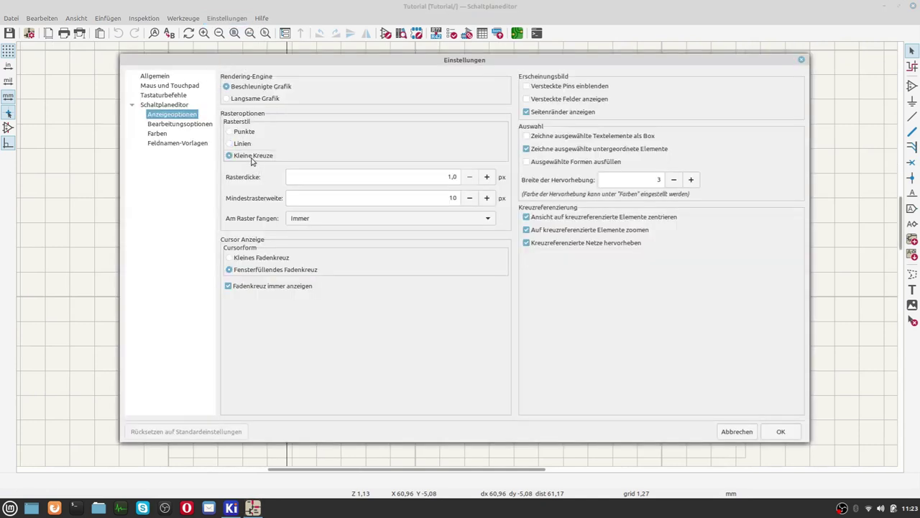
left_click(781, 432)
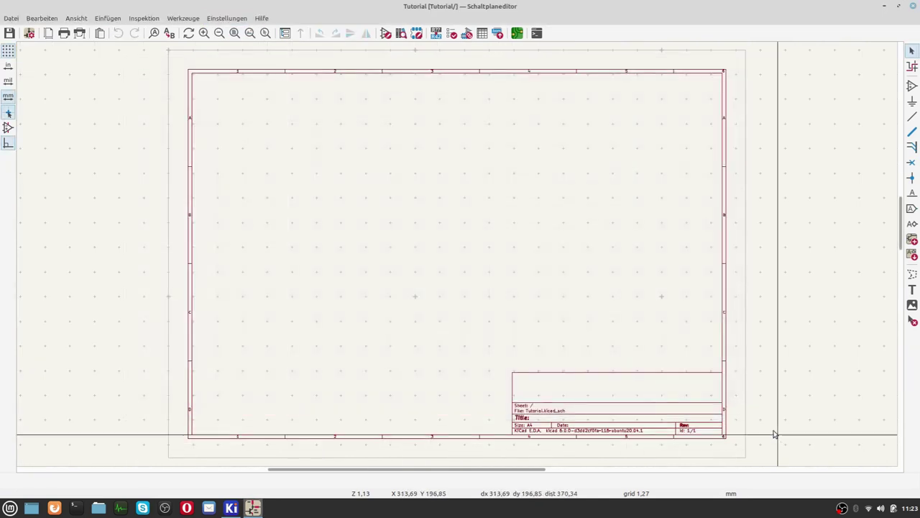
Inspect the small-cross grid on the schematic sheet at several zoom levels
scroll(267, 199, "up", 3)
scroll(461, 257, "up", 5)
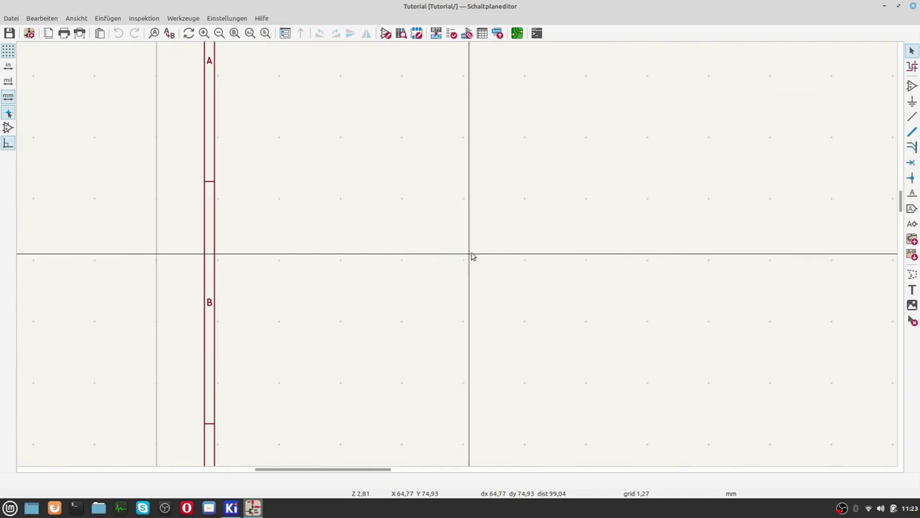
scroll(458, 257, "up", 1)
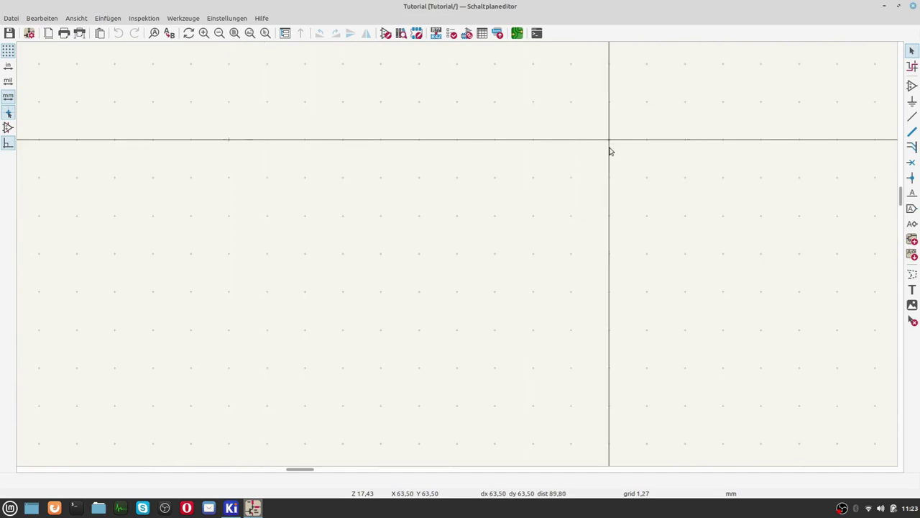
scroll(514, 189, "down", 4)
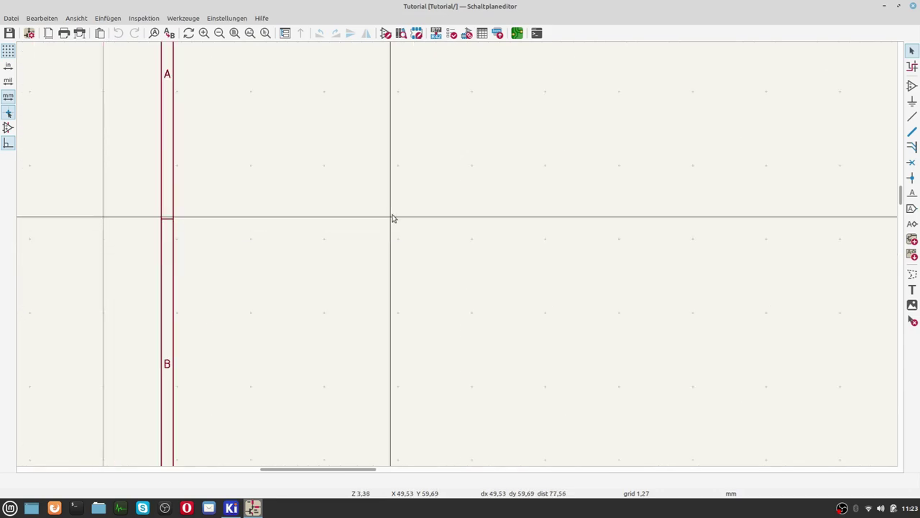
scroll(458, 256, "down", 3)
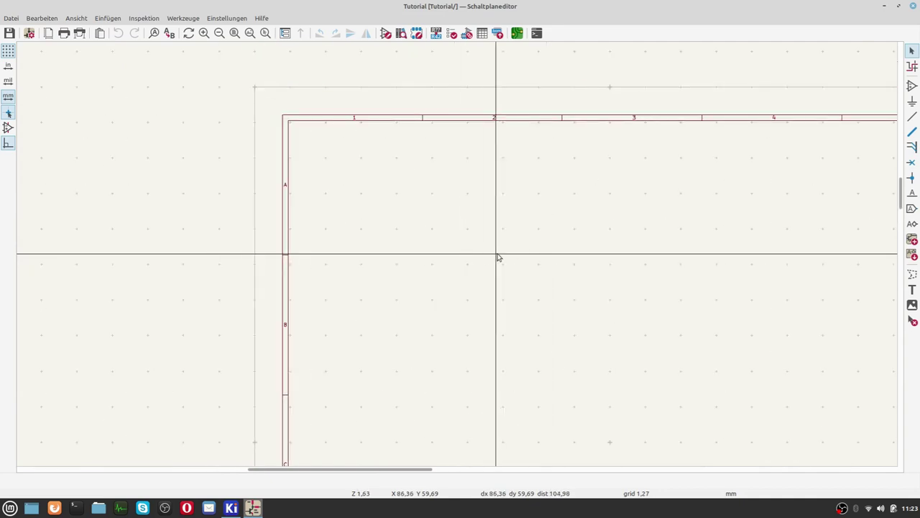
scroll(498, 257, "down", 2)
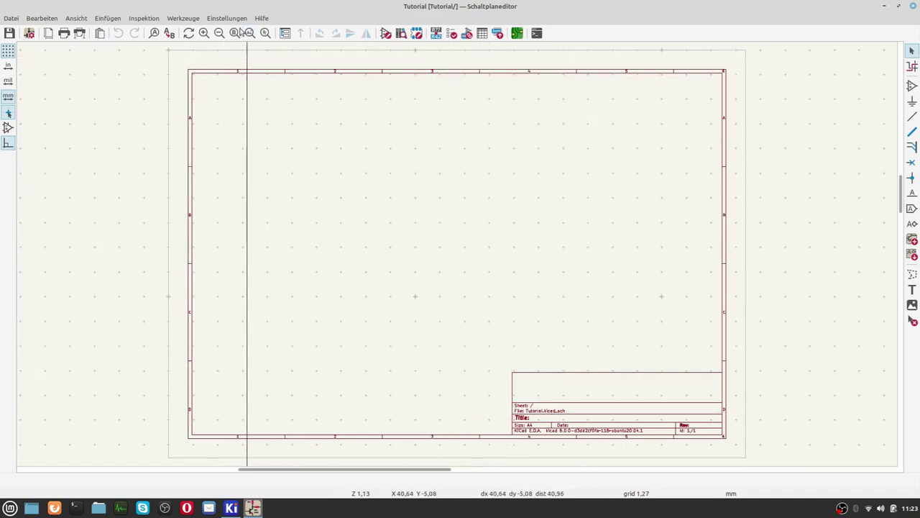
Review the grid style and grid snapping (Am Raster fangen) choices in the display options and leave the preferences without saving
left_click(232, 18)
left_click(242, 63)
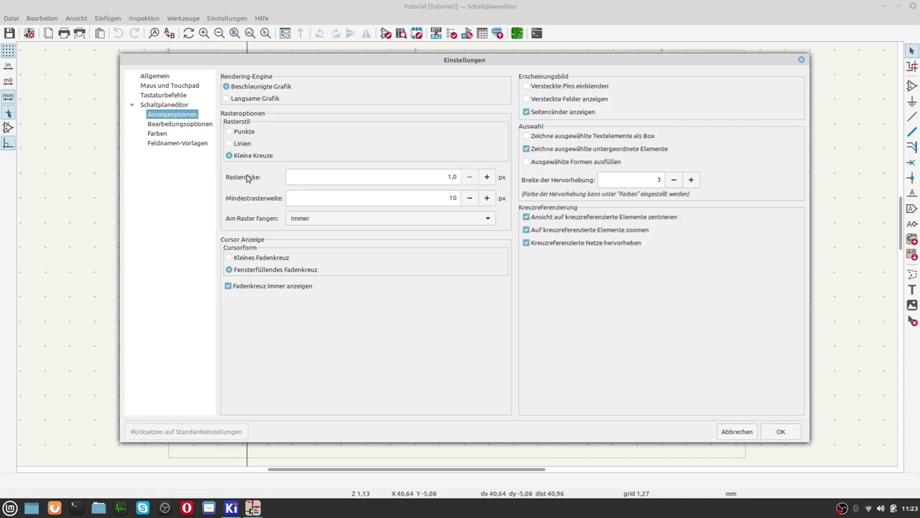
left_click(245, 132)
left_click(242, 146)
left_click(243, 159)
left_click(325, 221)
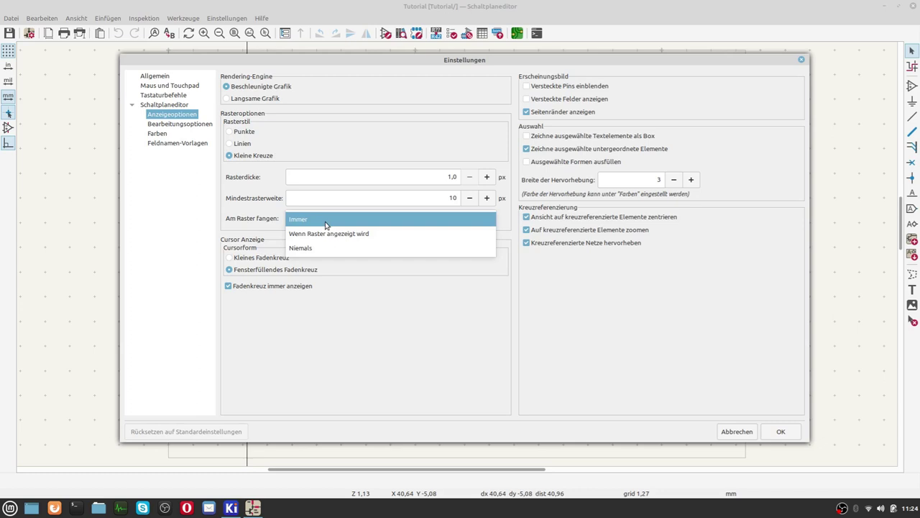
left_click(291, 222)
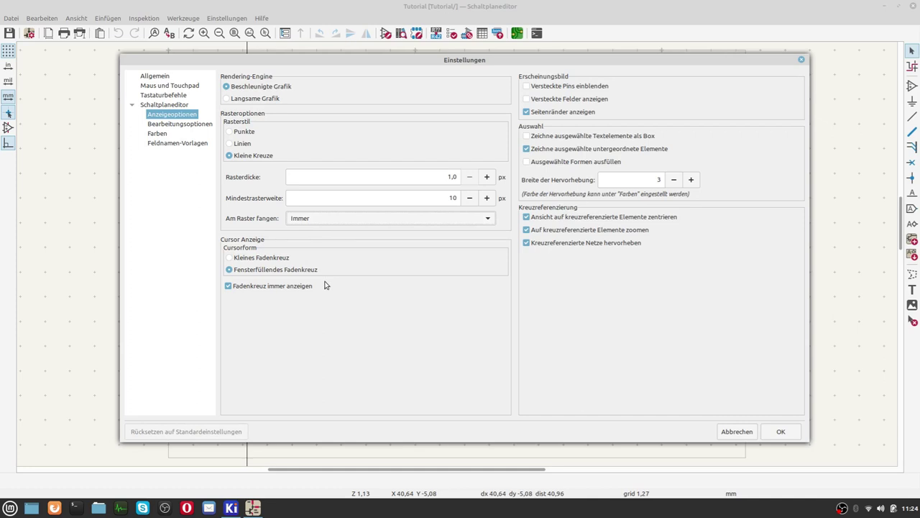
left_click(726, 435)
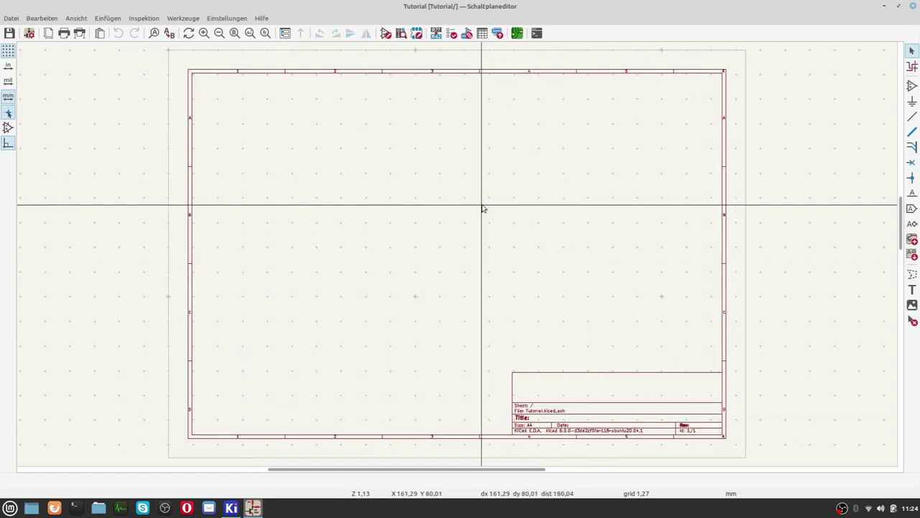
Try drawing a wire with right-angle bends to test snapping to the grid, and discard it
scroll(380, 210, "up", 5)
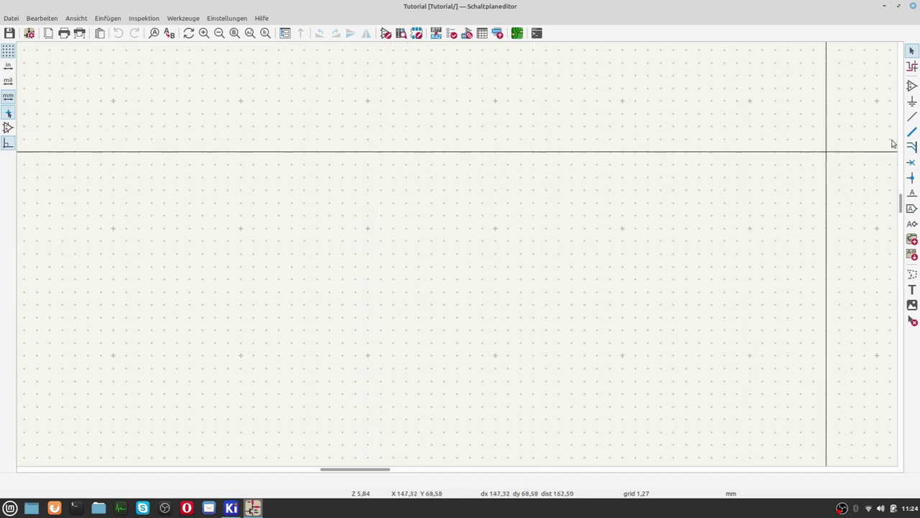
left_click(912, 118)
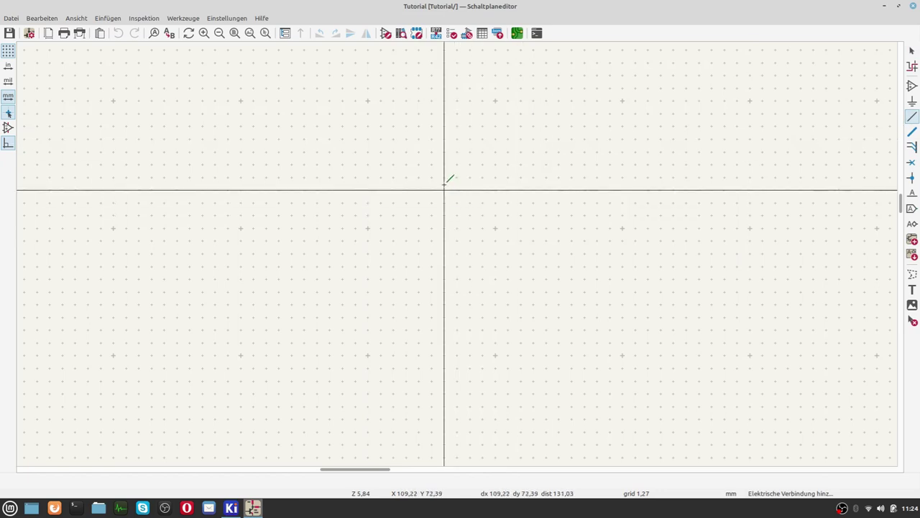
left_click(444, 190)
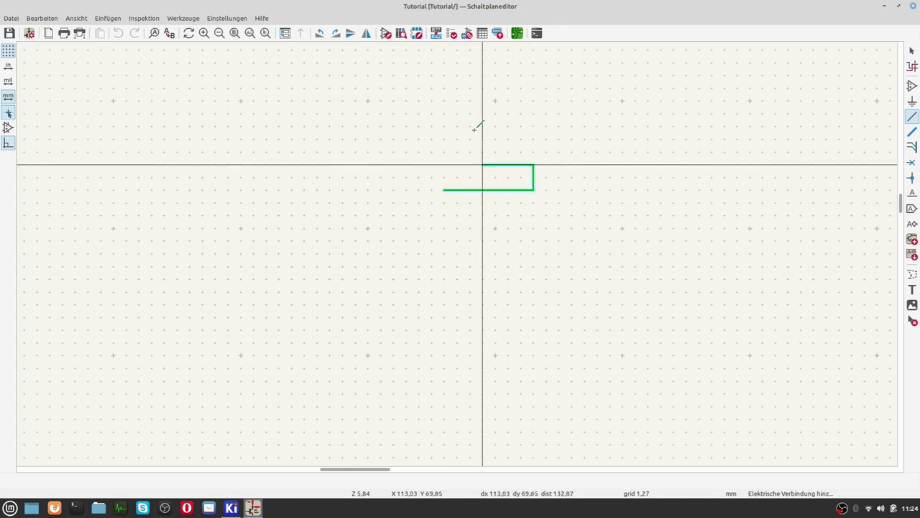
key("Escape")
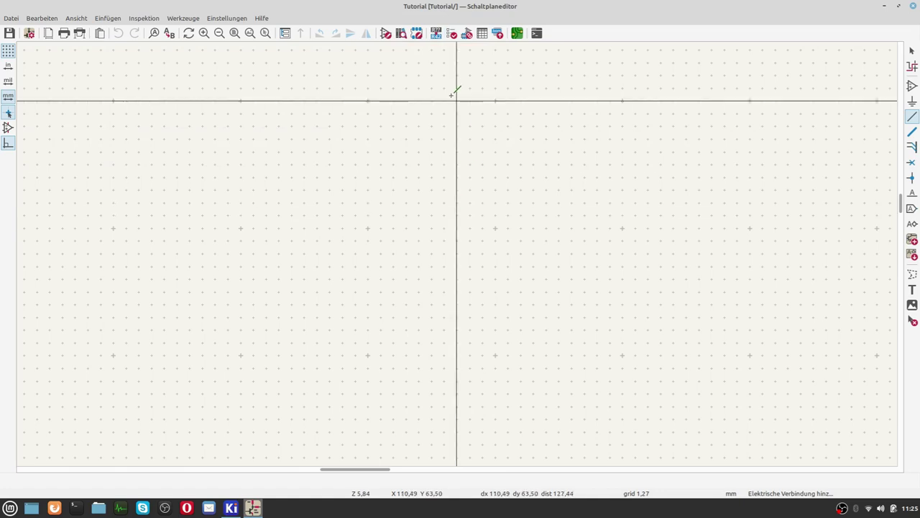
Try the small crosshair (Kleines Fadenkreuz) as cursor shape in the display options and switch back to the full-window crosshair
left_click(228, 18)
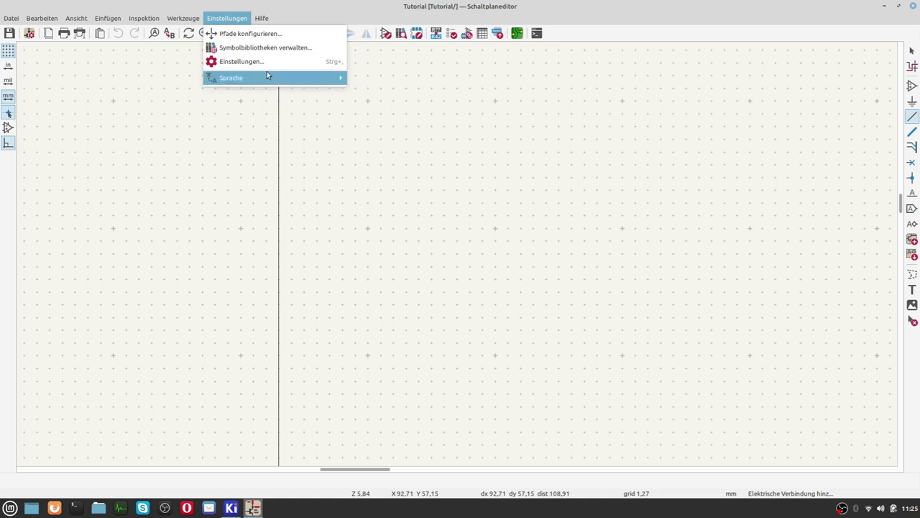
left_click(267, 65)
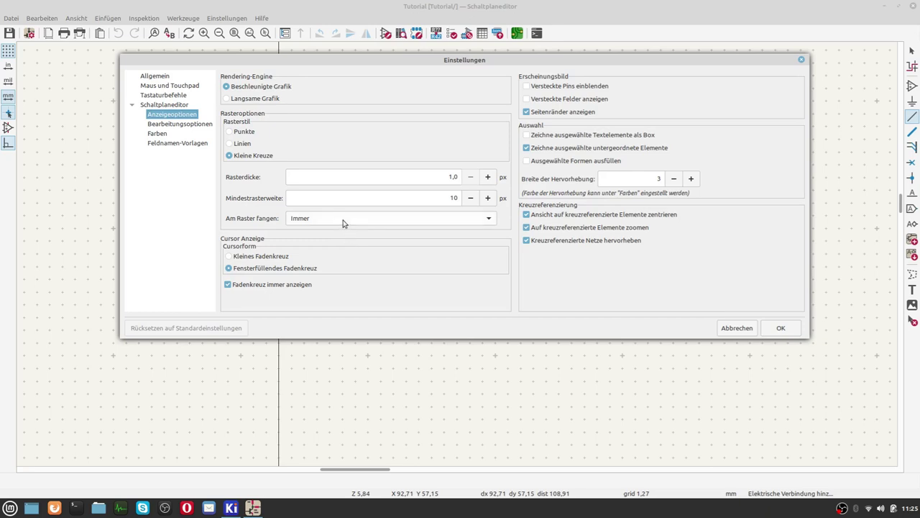
left_click(250, 257)
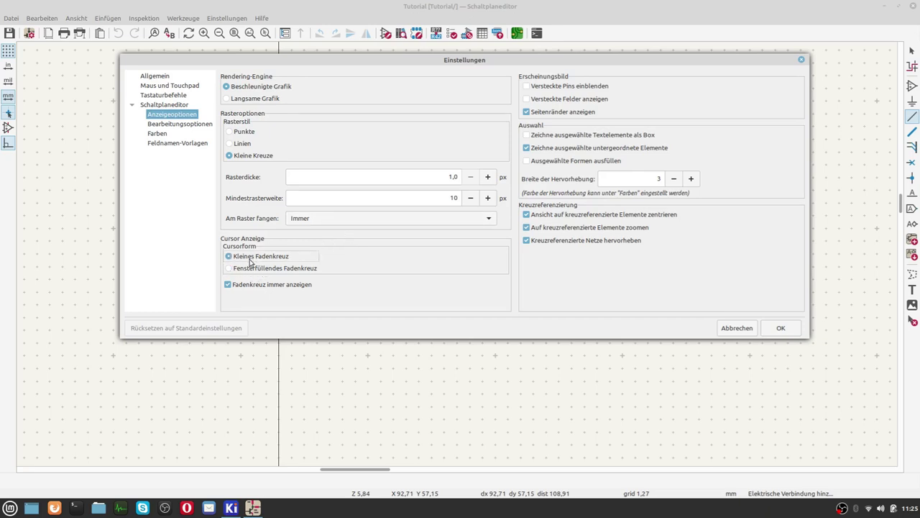
left_click(250, 269)
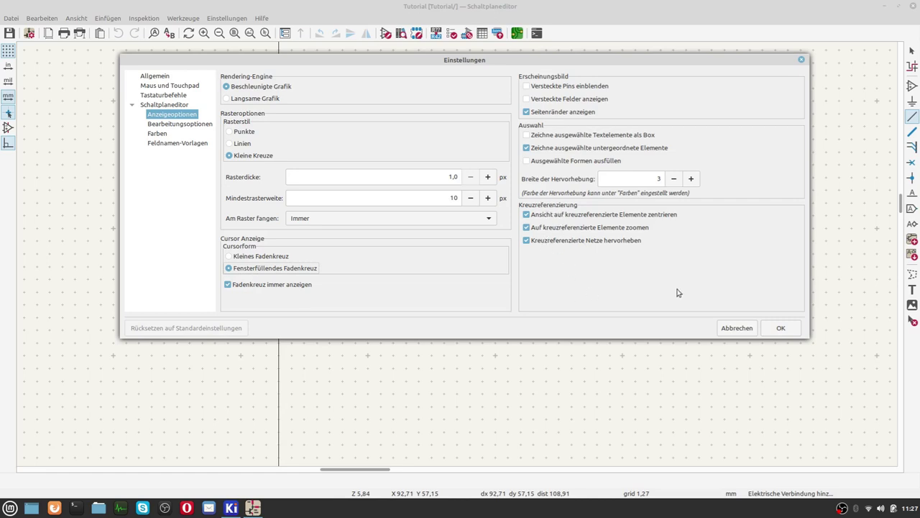
Disable restricting buses and wires to H and V in the editing options and try drawing a free-angle wire
left_click(182, 124)
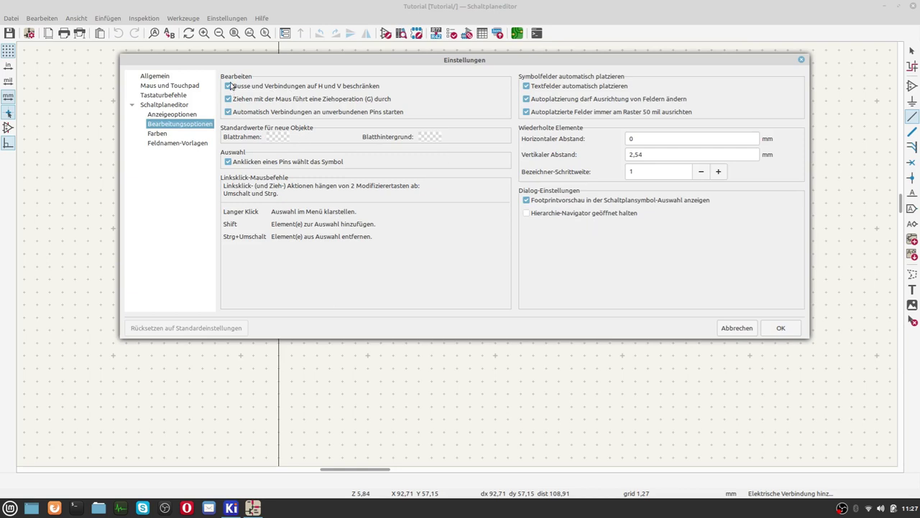
left_click(780, 328)
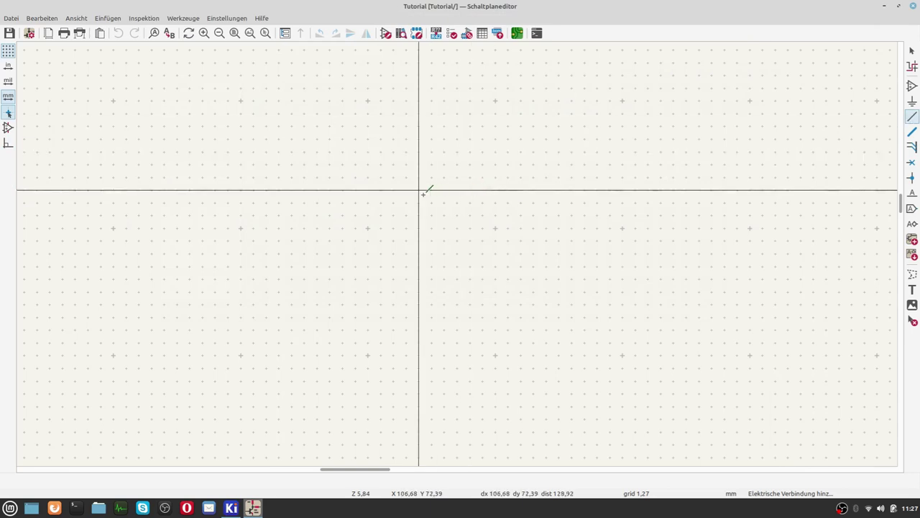
left_click(420, 201)
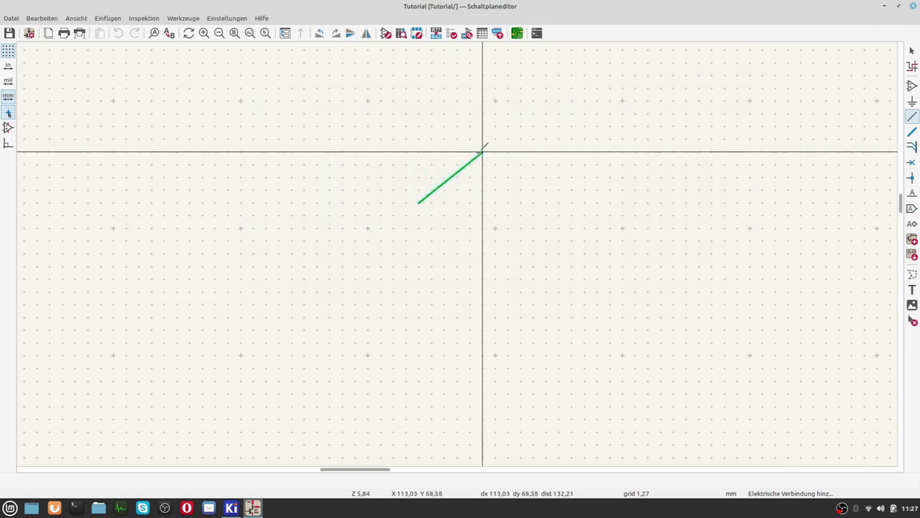
left_click(494, 138)
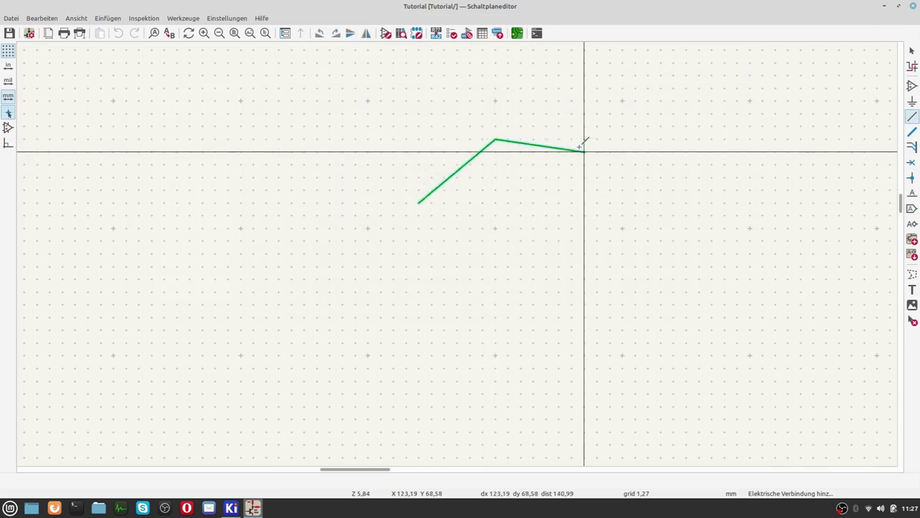
left_click(584, 139)
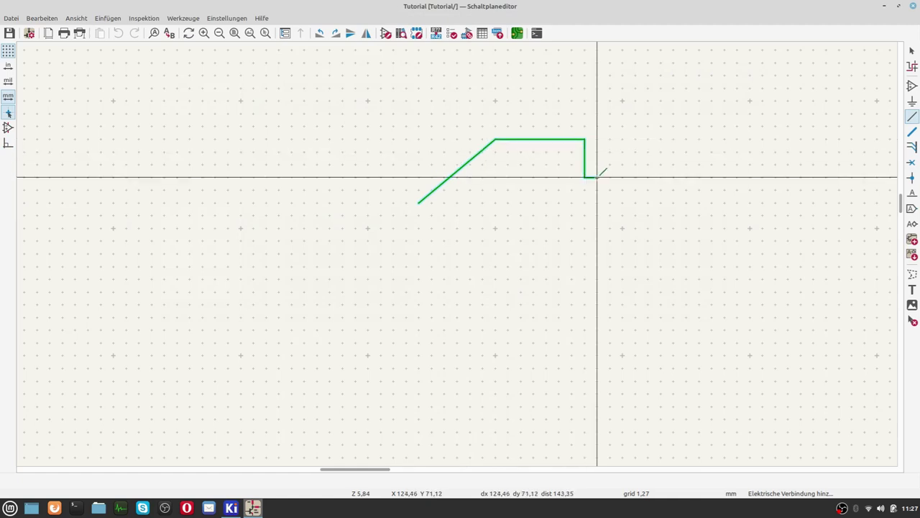
key("Escape")
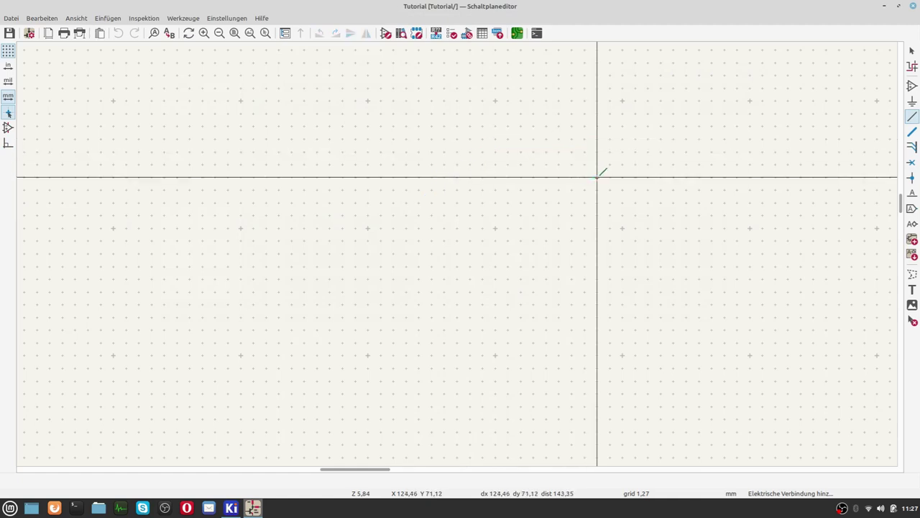
Re-enable restricting buses and wires to H and V (Busse und Verbindungen auf H und V beschränken) in the editing options
left_click(236, 19)
left_click(242, 63)
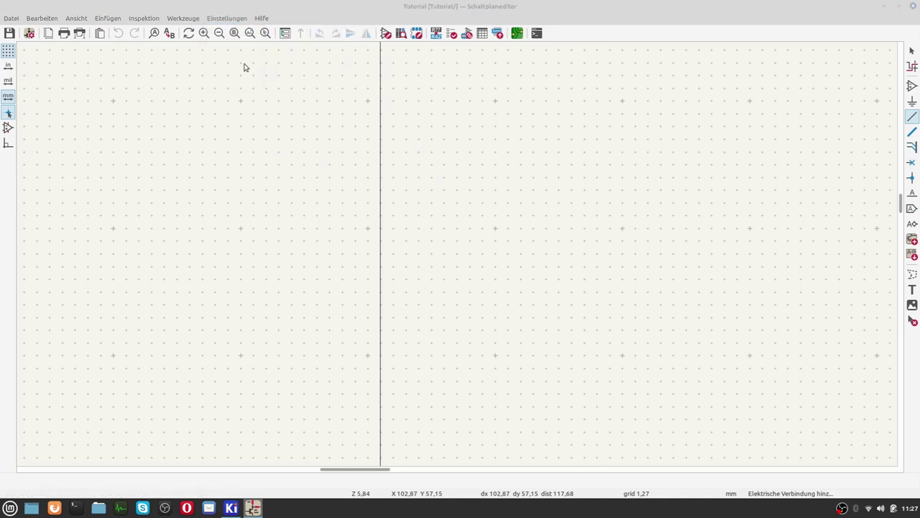
left_click(229, 86)
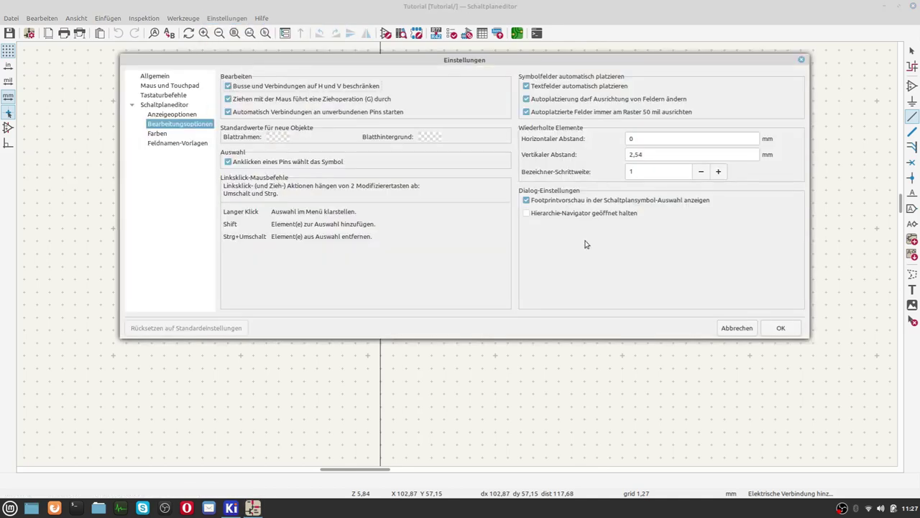
left_click(778, 327)
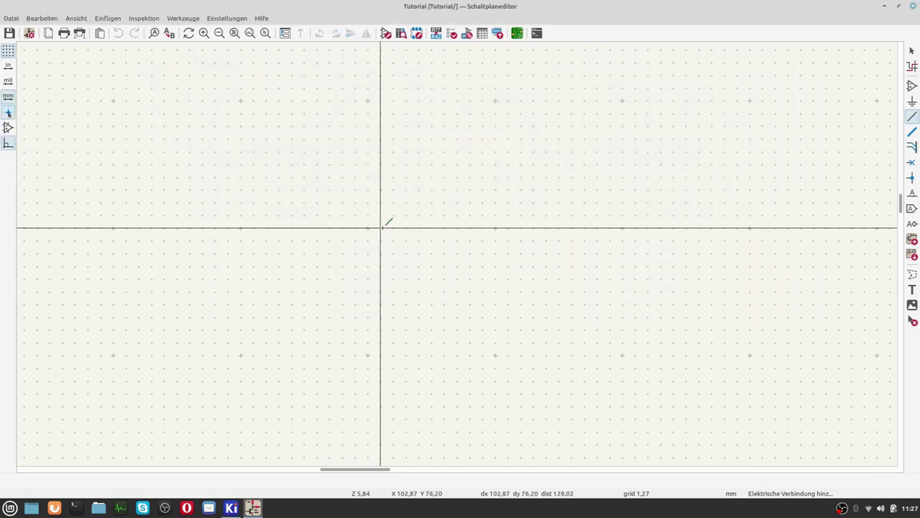
Try drawing a stepped wire to test the restored horizontal and vertical restriction, discard it and leave the wire tool
left_click(370, 227)
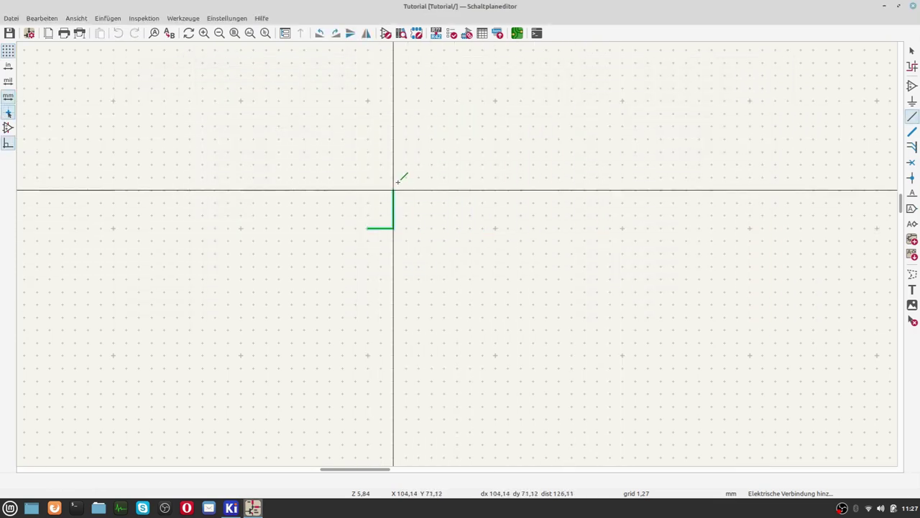
left_click(443, 190)
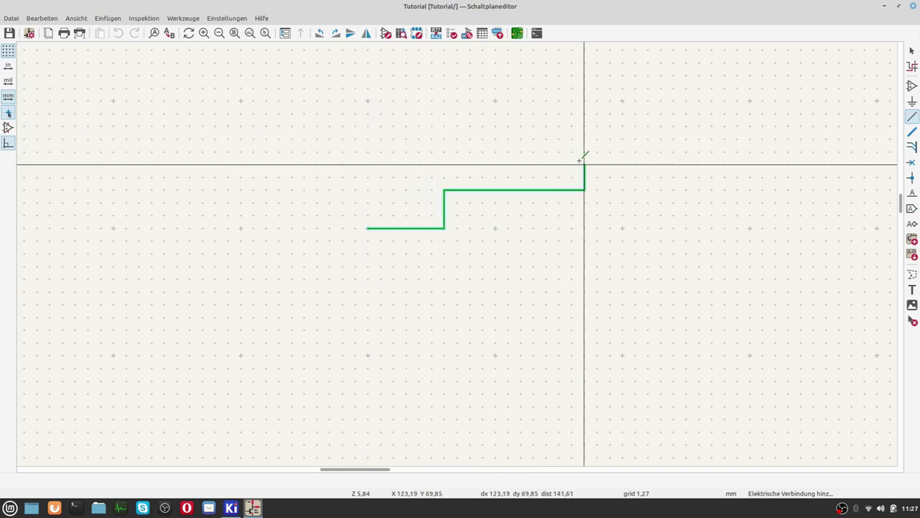
key("Escape")
key("Escape")
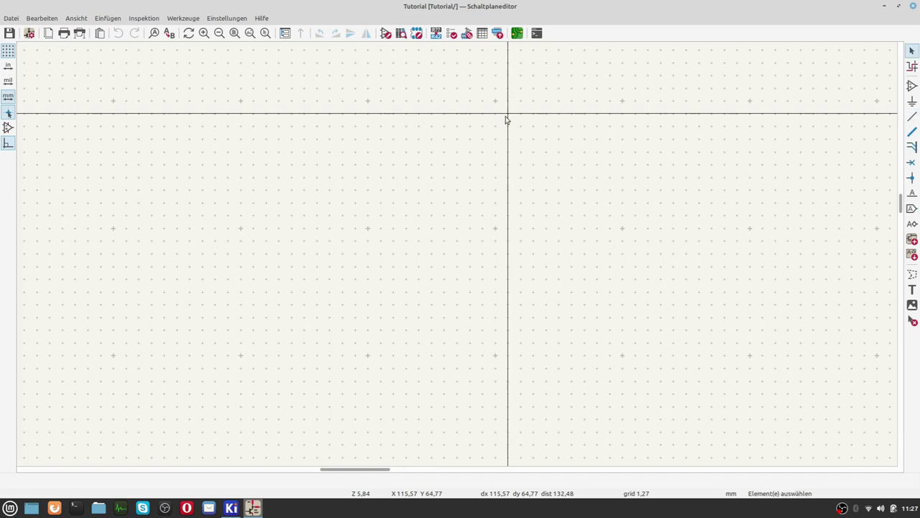
Review the schematic editing options, inspect the colour choices for the default sheet border (Blattrahmen), and close the preferences without changes
left_click(227, 18)
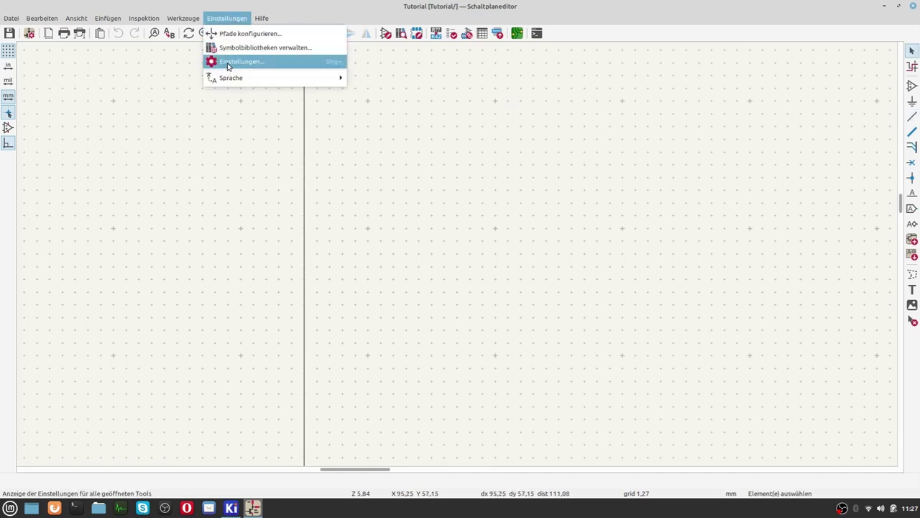
left_click(231, 62)
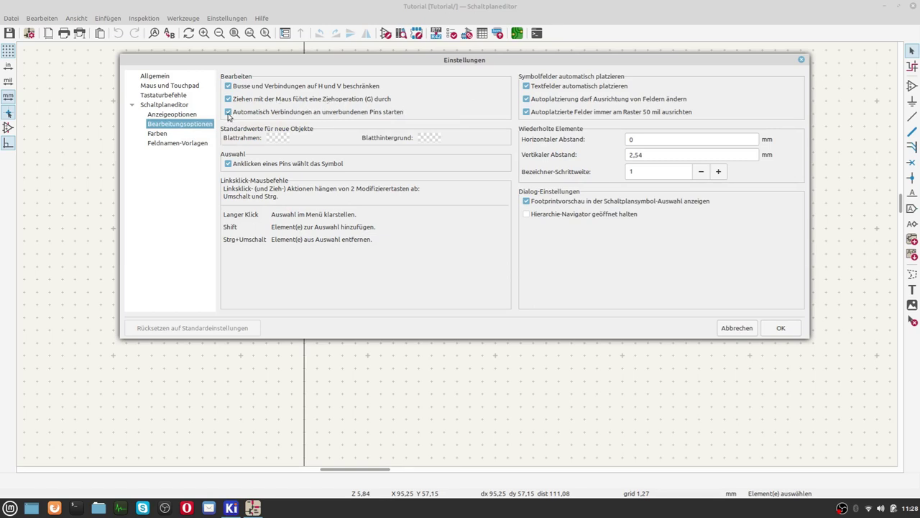
mouse_move(268, 117)
left_click(273, 138)
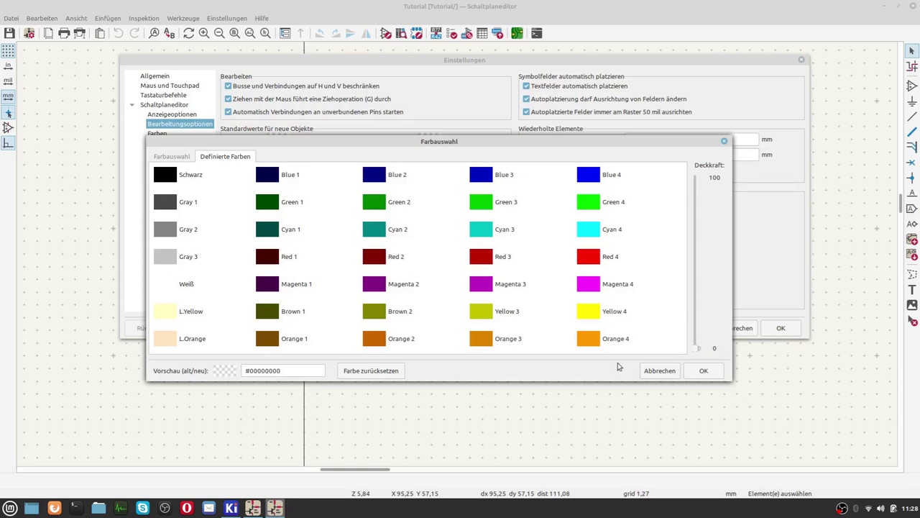
left_click(669, 371)
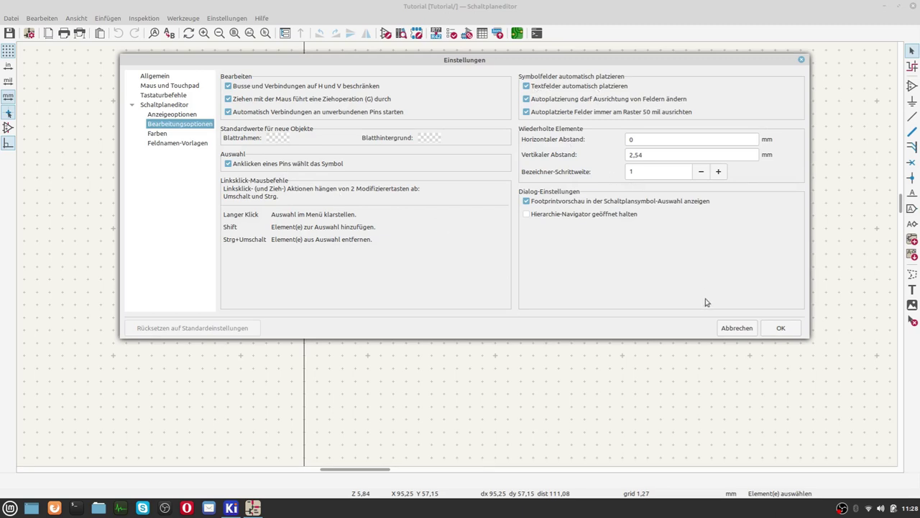
left_click(728, 328)
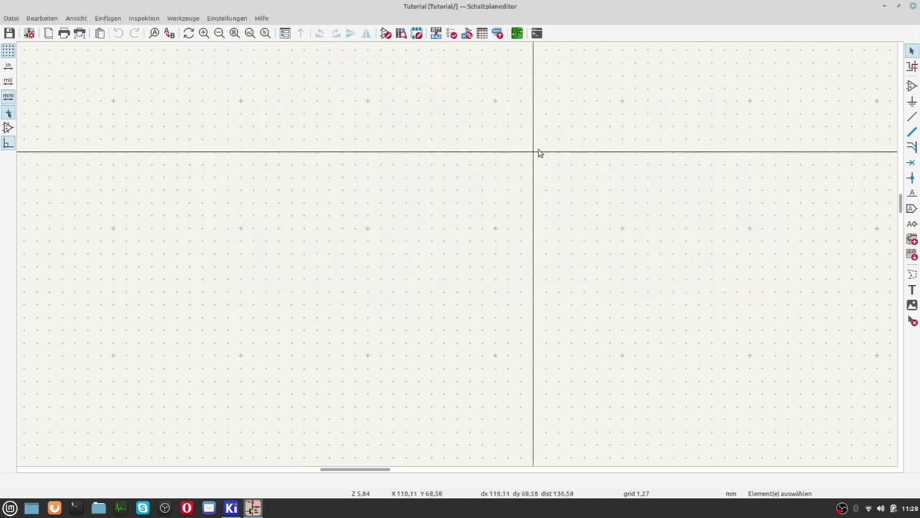
Place the resistor symbol R from the Device library in the middle of the schematic
key("a")
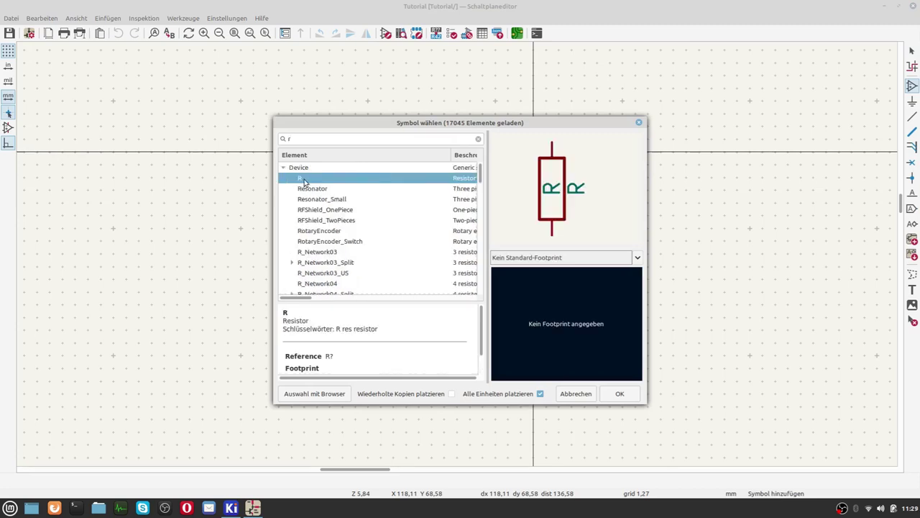
left_click(618, 398)
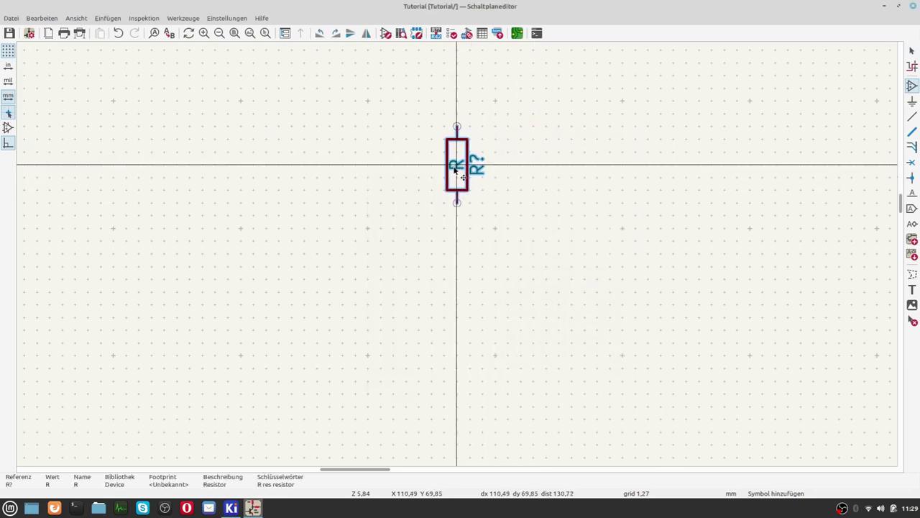
left_click(448, 205)
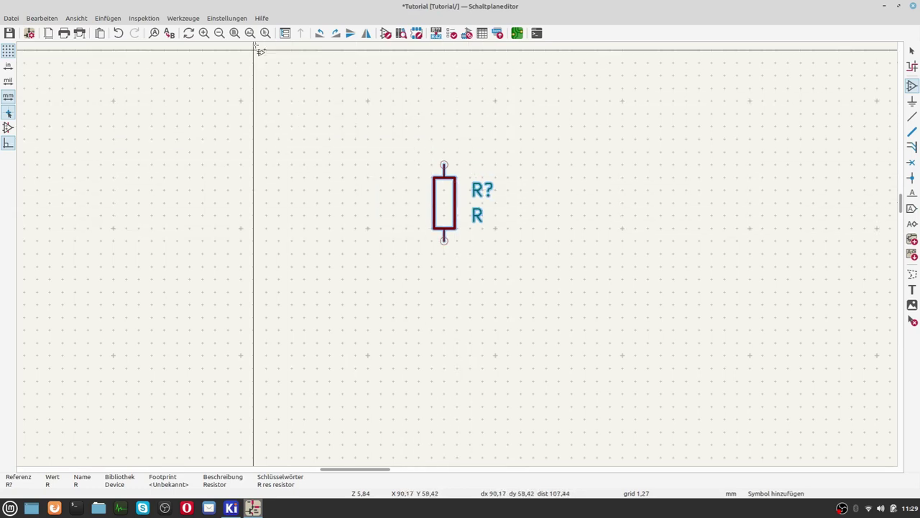
Review the automatic field placement, repeated-element and dialog settings in the editing options beside the placed resistor, leaving them unchanged
left_click(229, 19)
left_click(243, 62)
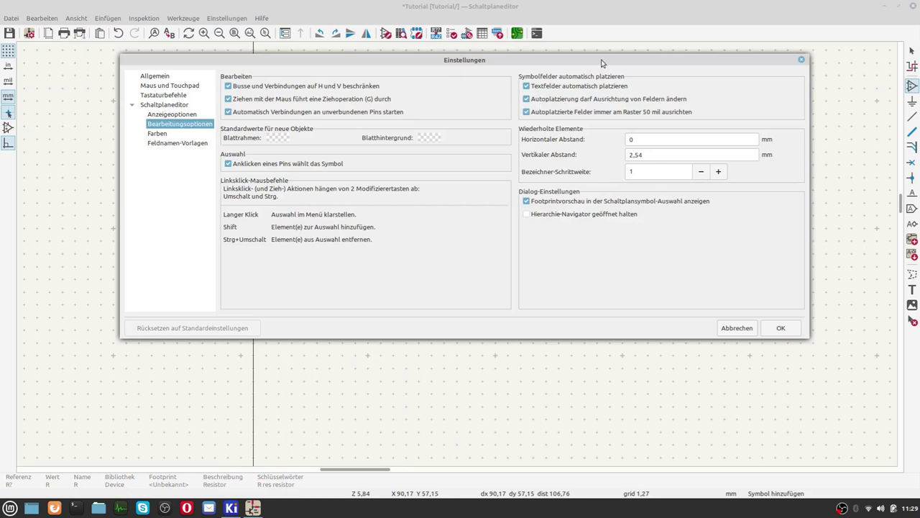
left_click_drag(603, 63, 589, 214)
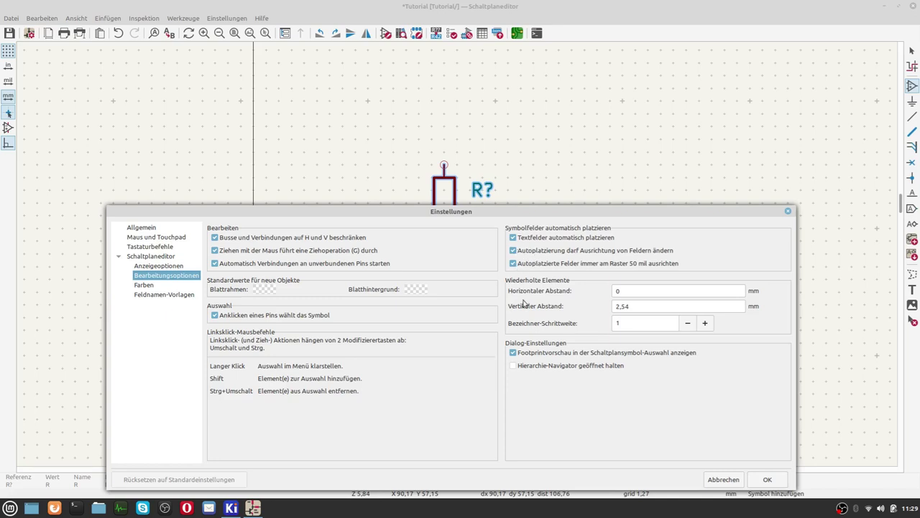
left_click_drag(673, 212, 678, 151)
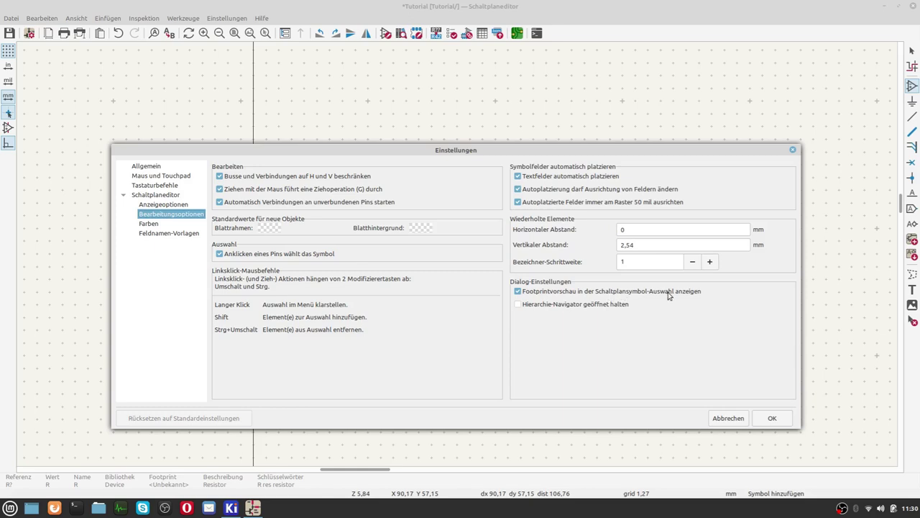
left_click(717, 421)
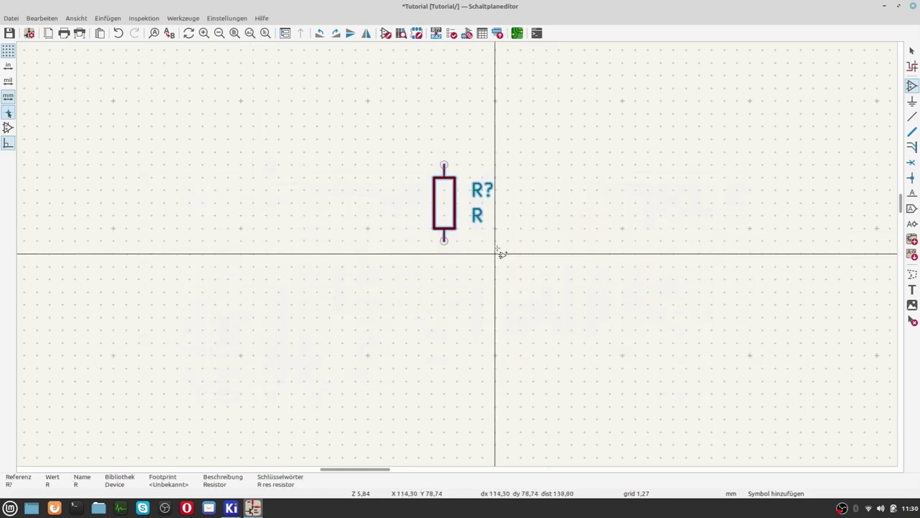
Browse several symbols of the 74xx library in the symbol chooser to examine their symbol and footprint previews, without placing one
left_click(496, 251)
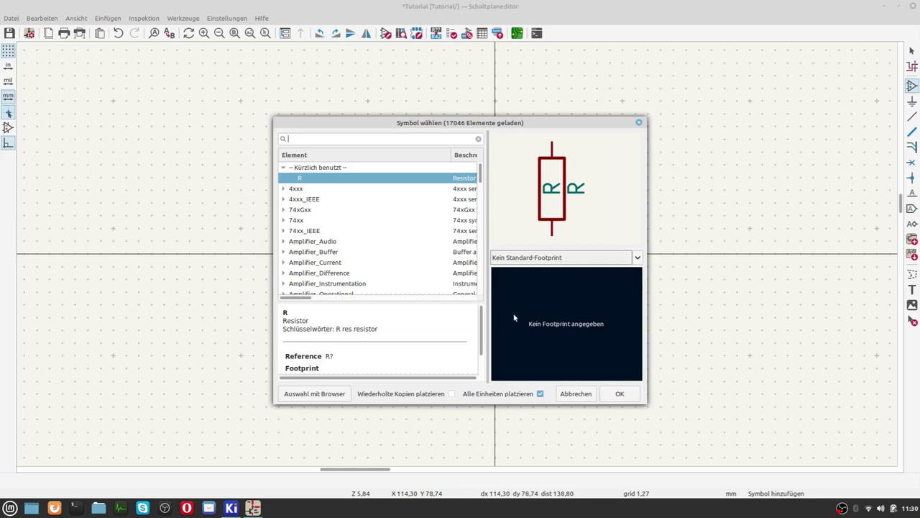
left_click(288, 221)
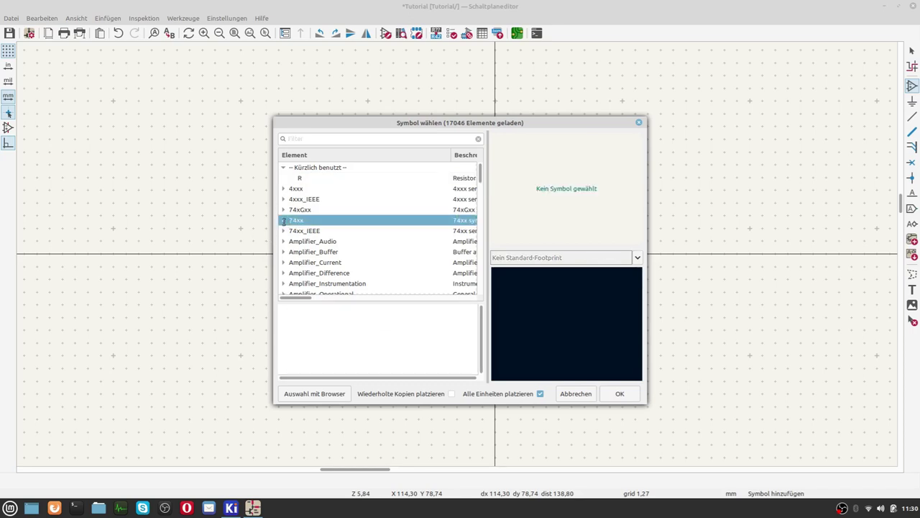
left_click(284, 221)
left_click(307, 252)
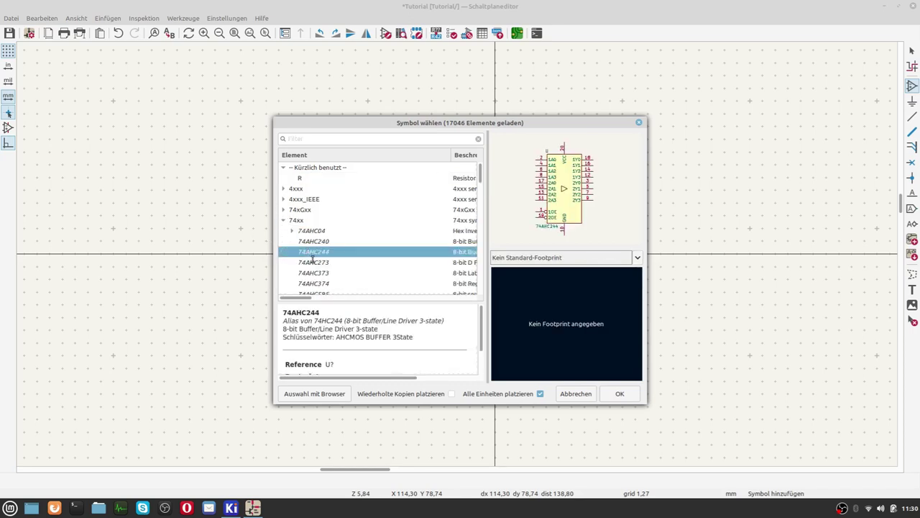
left_click(313, 262)
left_click(313, 273)
scroll(314, 273, "down", 2)
left_click(315, 244)
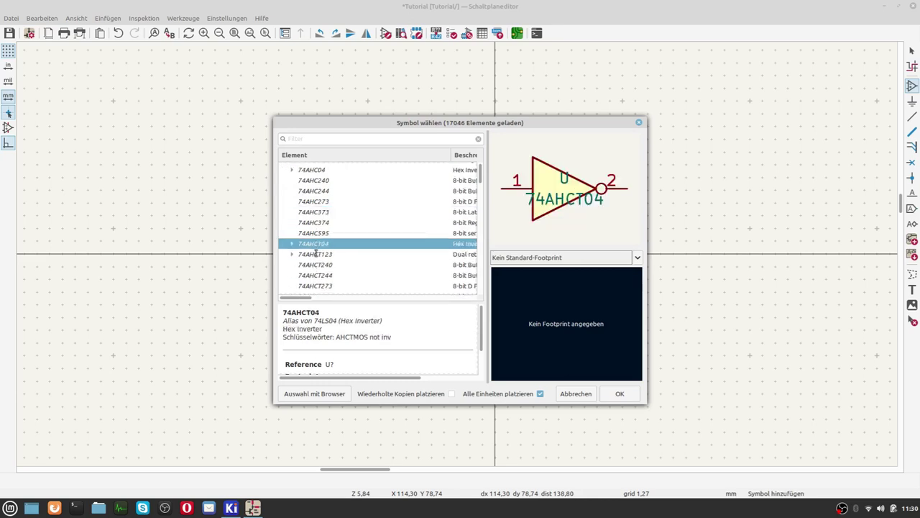
left_click(314, 253)
scroll(315, 252, "down", 2)
left_click(317, 247)
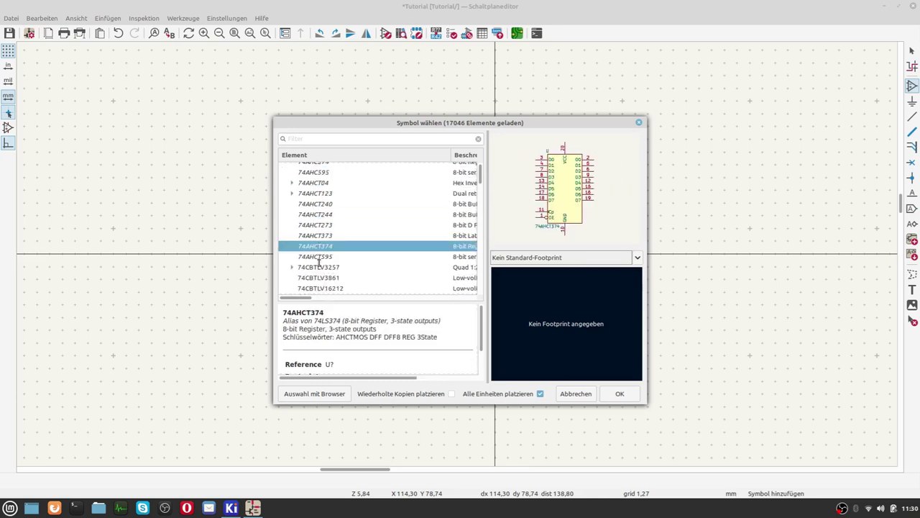
left_click(319, 267)
left_click(319, 277)
scroll(319, 278, "down", 2)
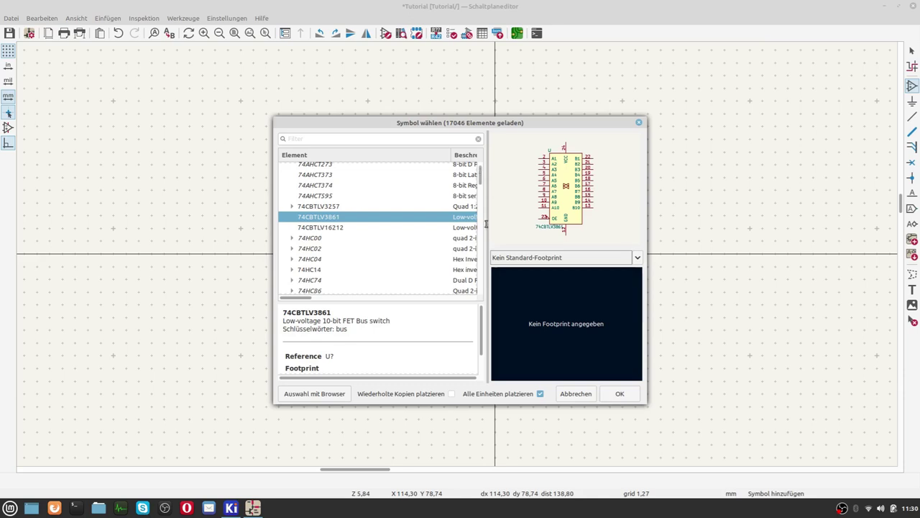
left_click(575, 395)
Disable the footprint preview in the symbol chooser (Footprintvorschau in der Schaltplansymbol-Auswahl anzeigen) in the editing options
left_click(243, 19)
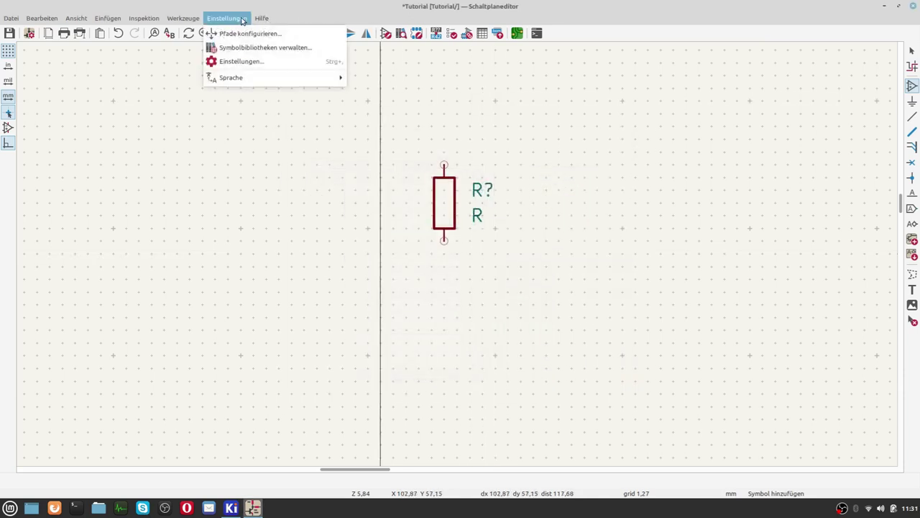
left_click(263, 63)
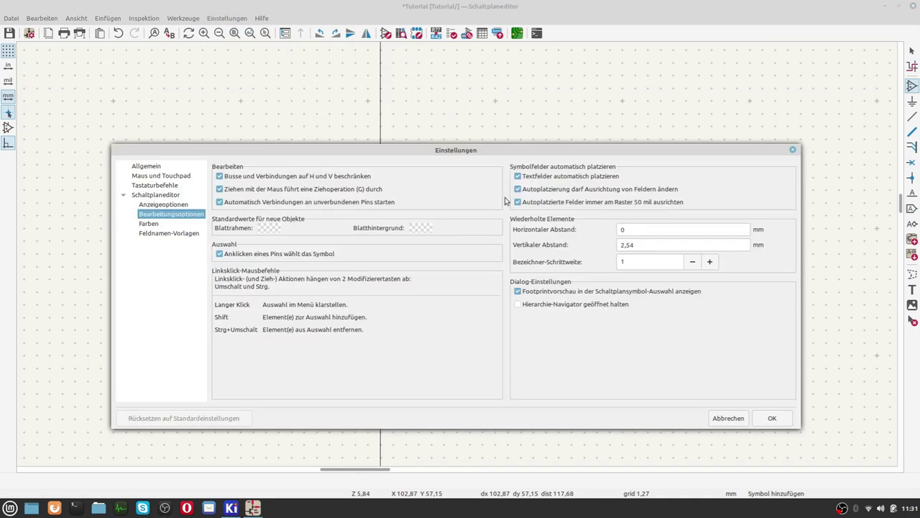
left_click(518, 292)
left_click(773, 418)
Place a second resistor symbol R level with and to the left of the first one, and end symbol placement
left_click(455, 336)
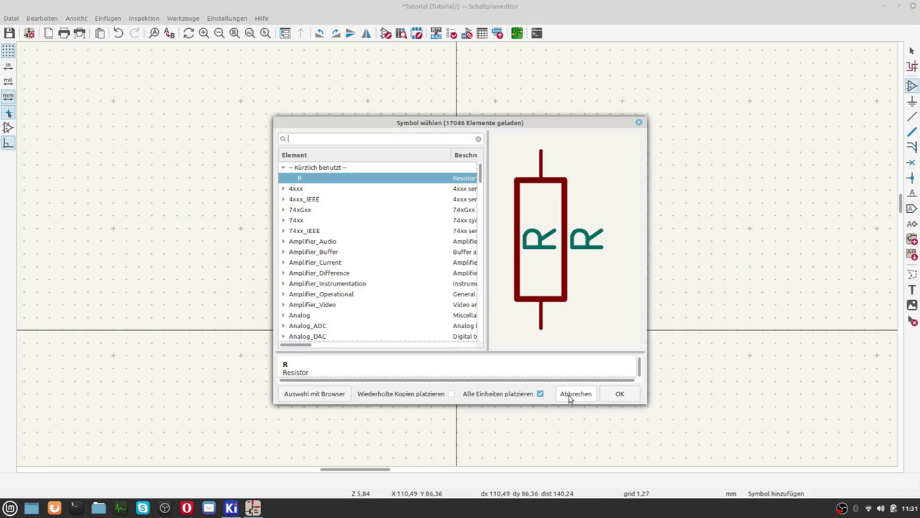
left_click(617, 396)
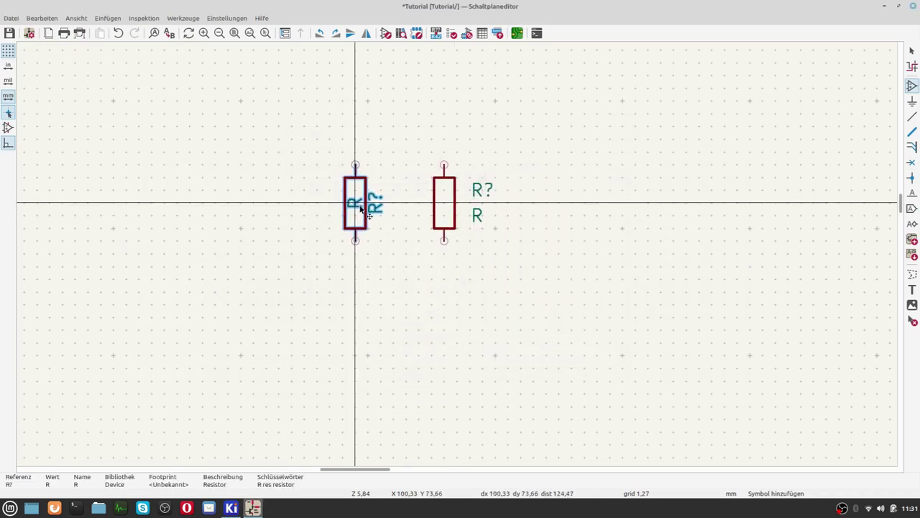
left_click(361, 208)
key("Escape")
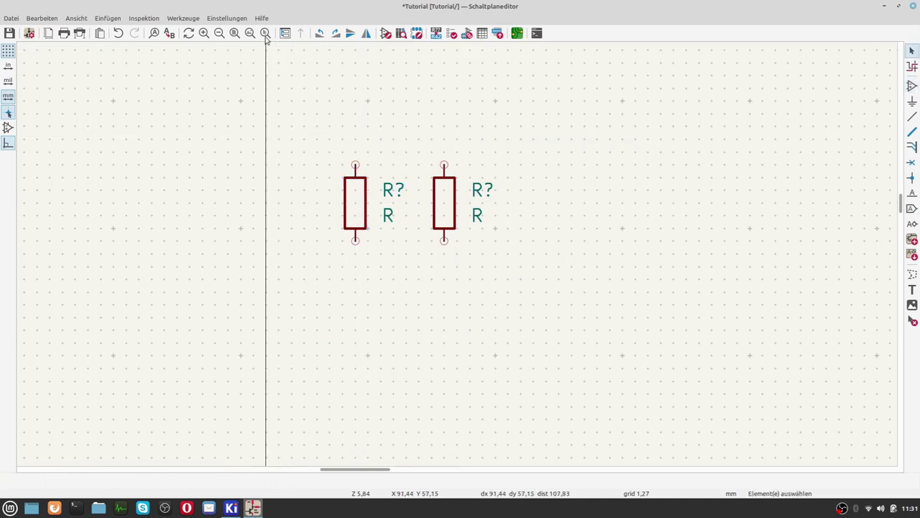
Open the schematic editor's colour settings (Farben) and enlarge the preferences window to show the full colour list and preview
left_click(226, 18)
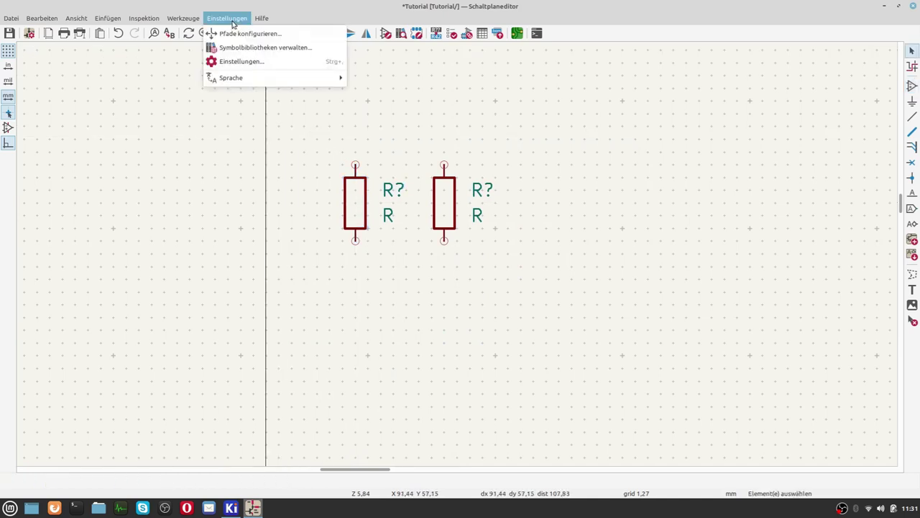
left_click(235, 62)
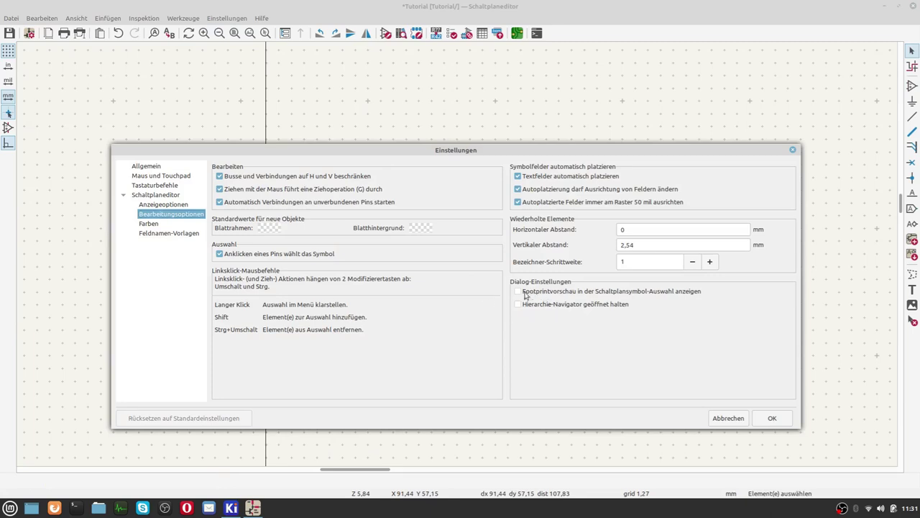
left_click(179, 227)
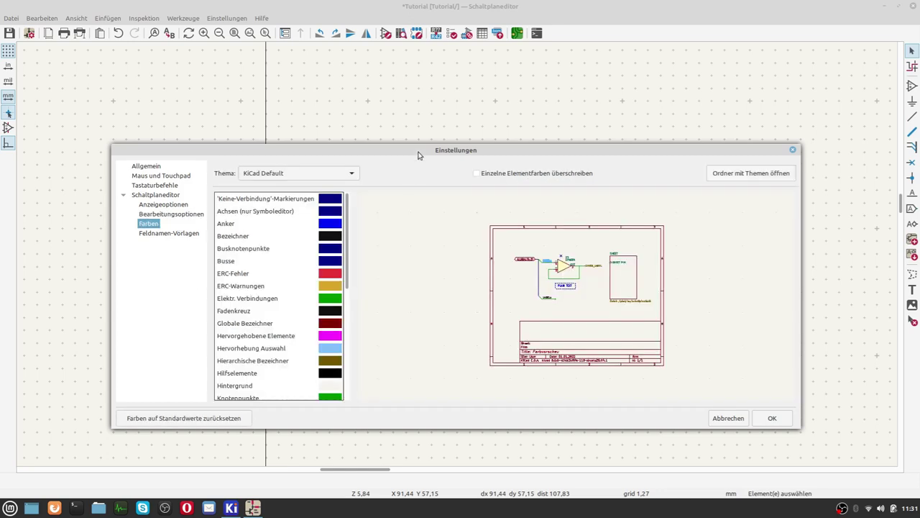
left_click_drag(419, 151, 426, 70)
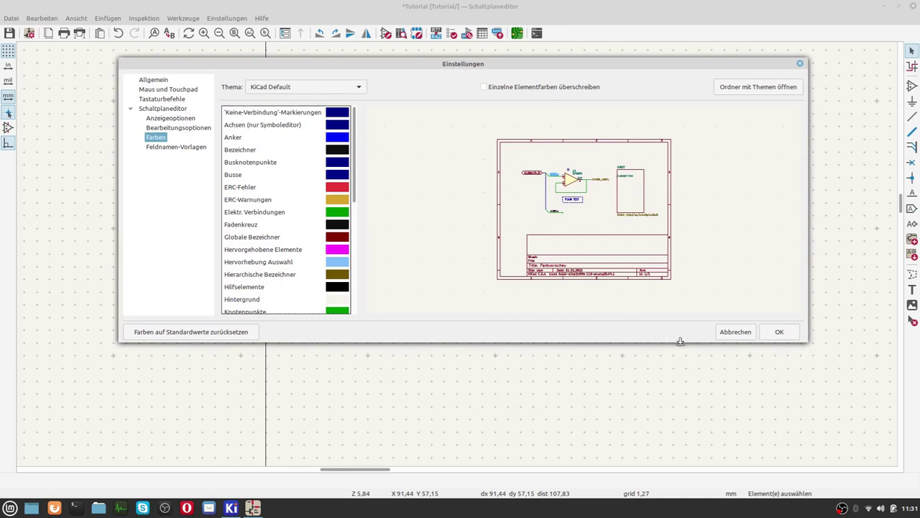
left_click_drag(679, 340, 674, 482)
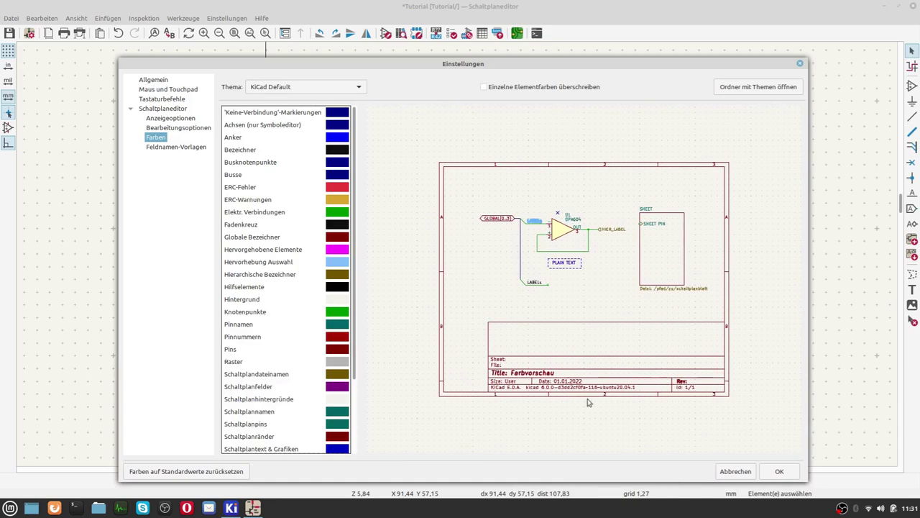
Try the KiCad Klassisch (schreibgeschützt) colour theme and switch back to KiCad Default
left_click(358, 87)
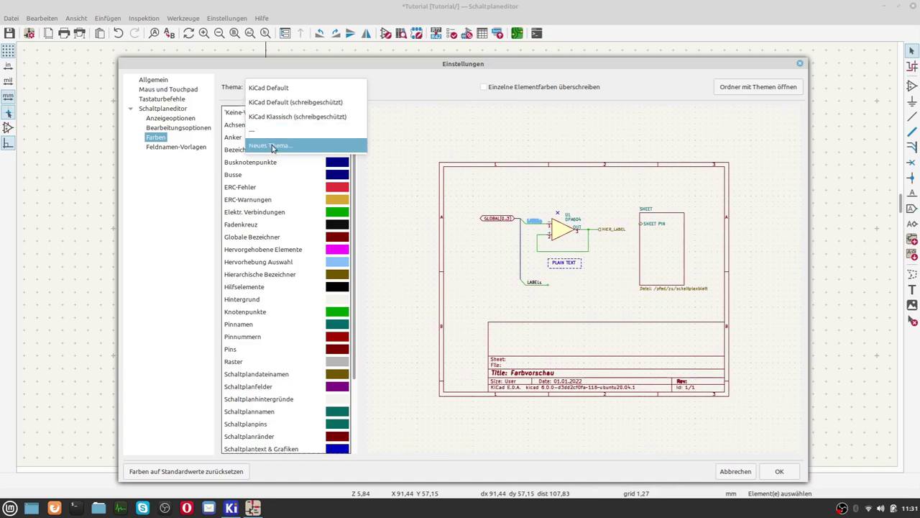
left_click(296, 117)
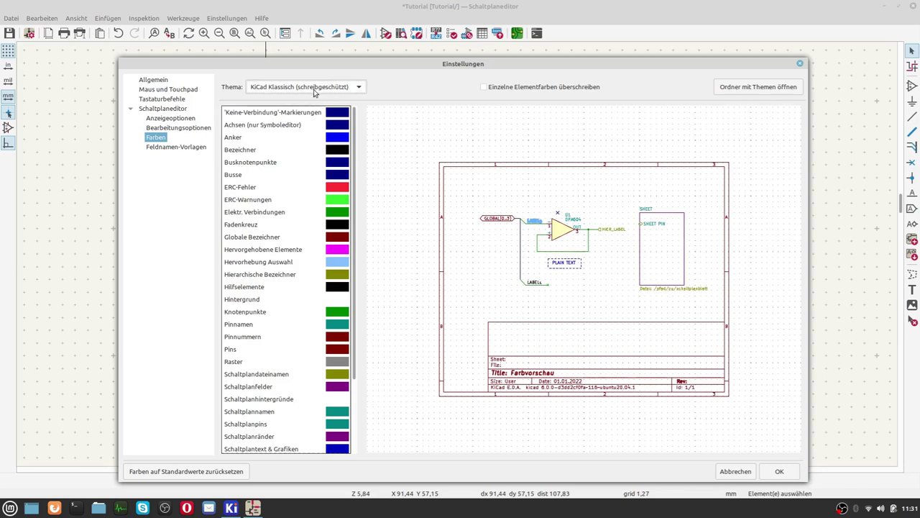
left_click(314, 91)
left_click(312, 60)
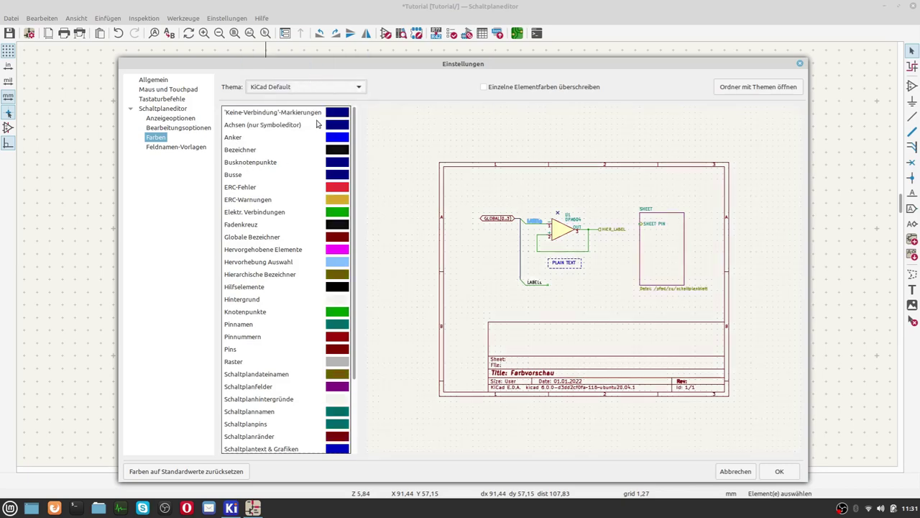
Change the colour of buses (Busse) to Red 4 in the KiCad Default theme and check the bus line in the preview
left_click(338, 176)
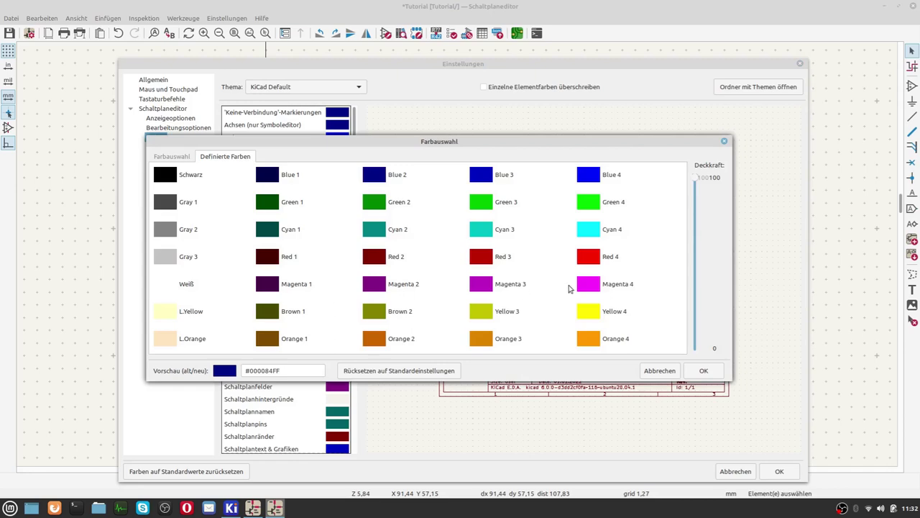
left_click(589, 262)
left_click(699, 371)
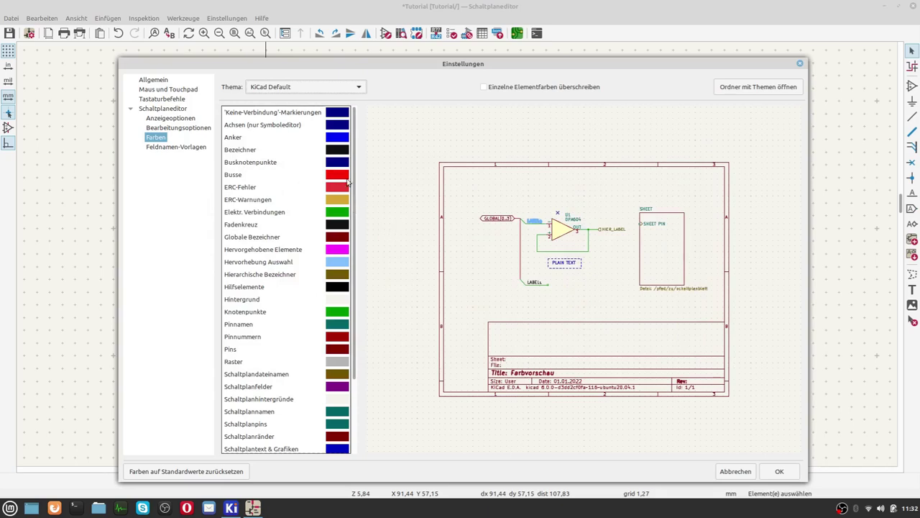
scroll(525, 262, "up", 3)
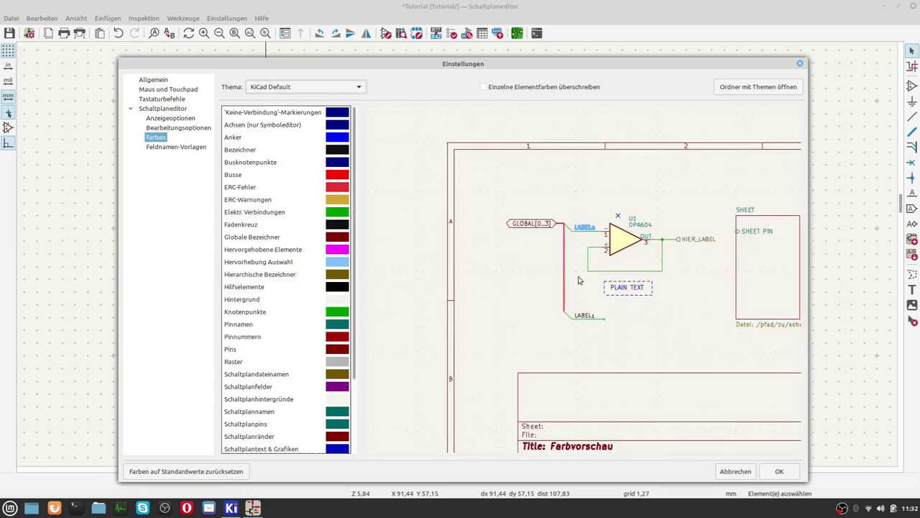
scroll(581, 279, "down", 5)
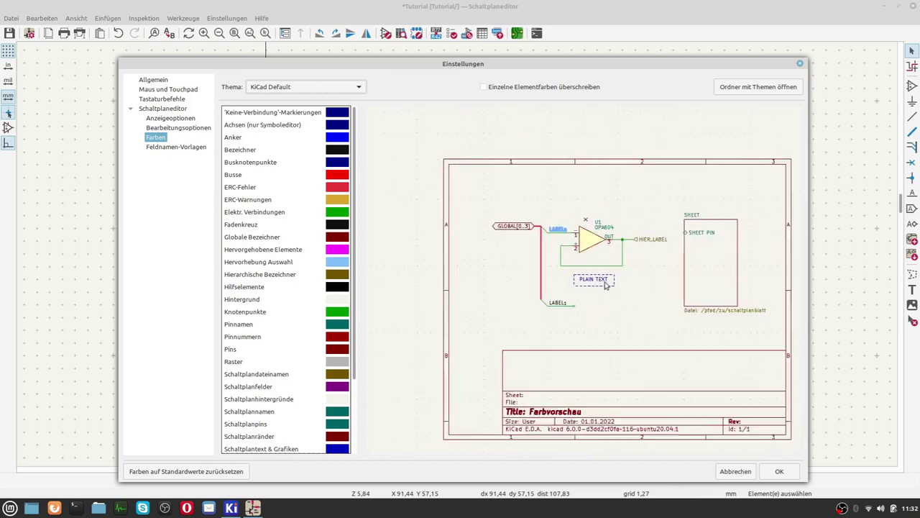
Change the colour of buses (Busse) to Blue 3 in the KiCad Default theme
scroll(581, 280, "up", 2)
scroll(580, 283, "down", 3)
scroll(581, 282, "up", 5)
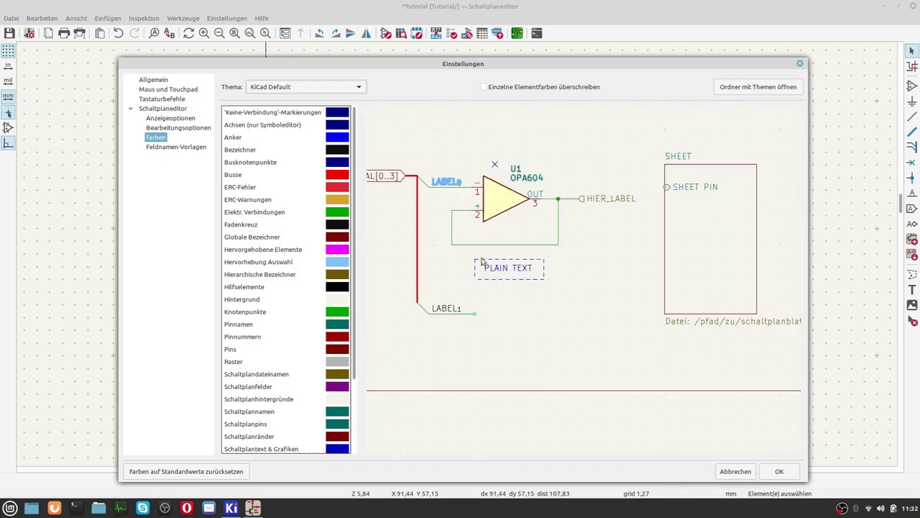
left_click(336, 183)
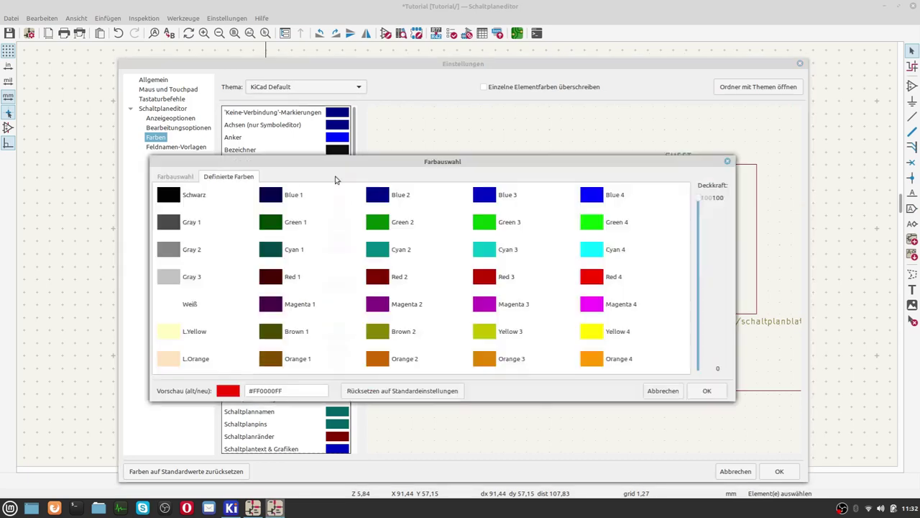
left_click(498, 177)
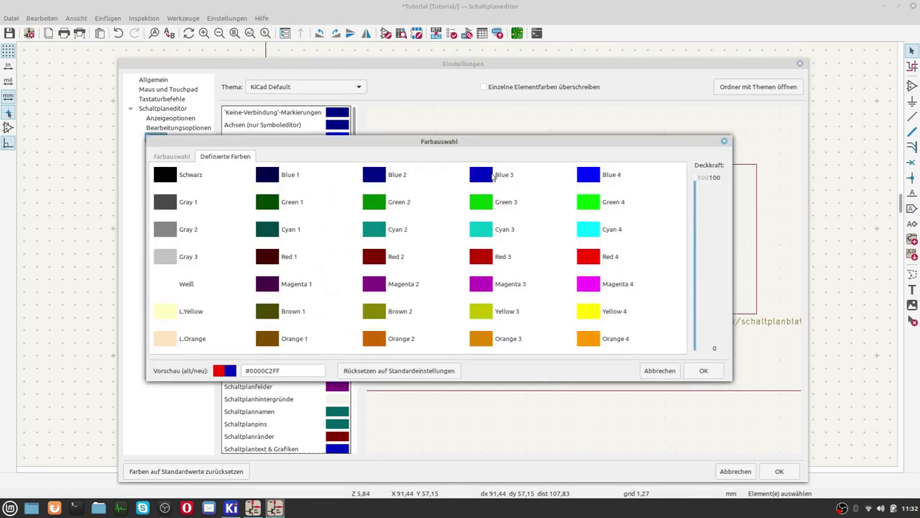
left_click(699, 371)
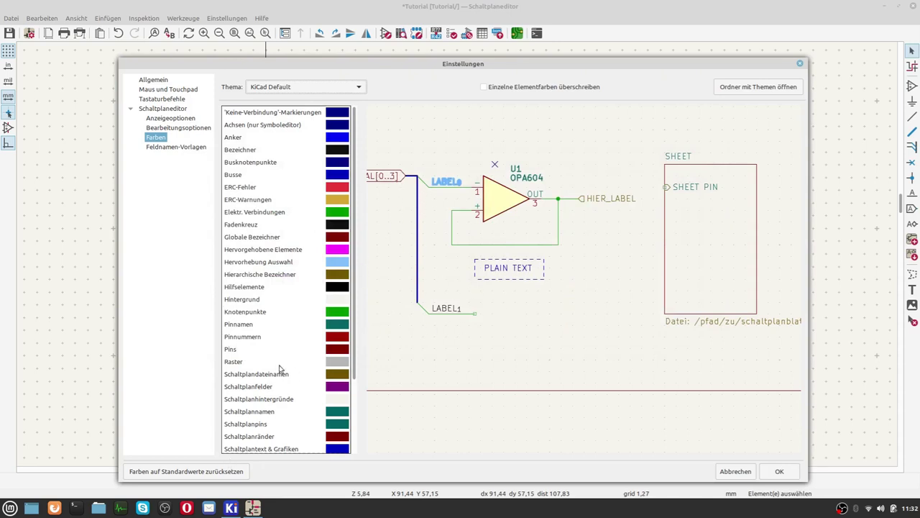
Reset the KiCad Default theme's colours to their default values and create a new colour theme named Tutorial
left_click(203, 474)
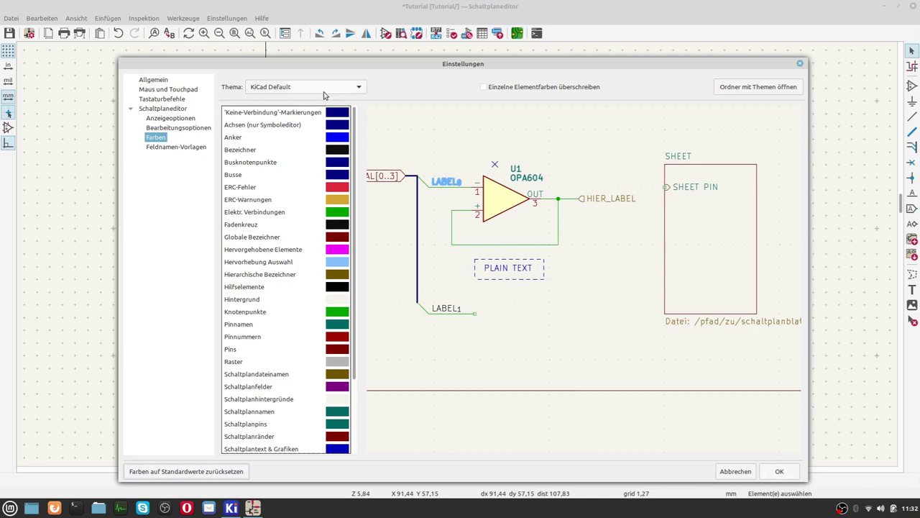
left_click(323, 87)
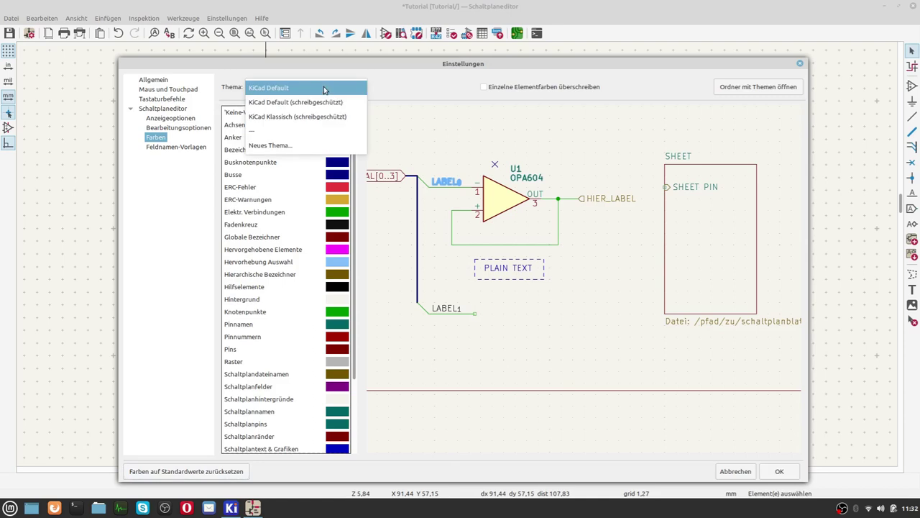
left_click(285, 147)
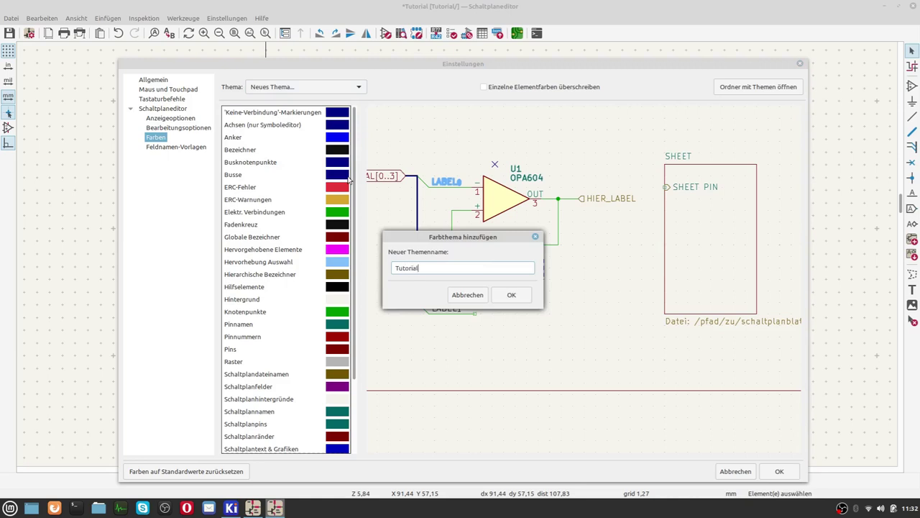
left_click(510, 295)
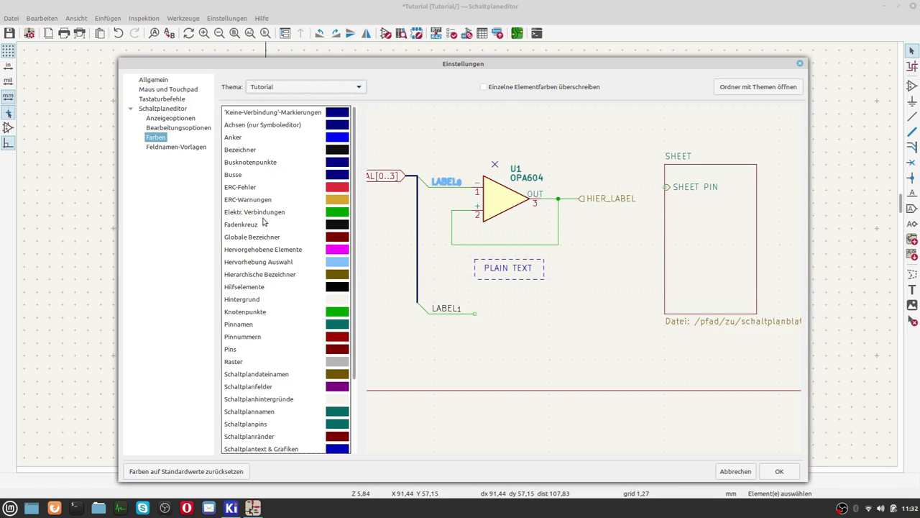
Change the colour of ERC errors (ERC-Fehler) to Green 2 in the Tutorial theme and look through the remaining colour entries
left_click(337, 191)
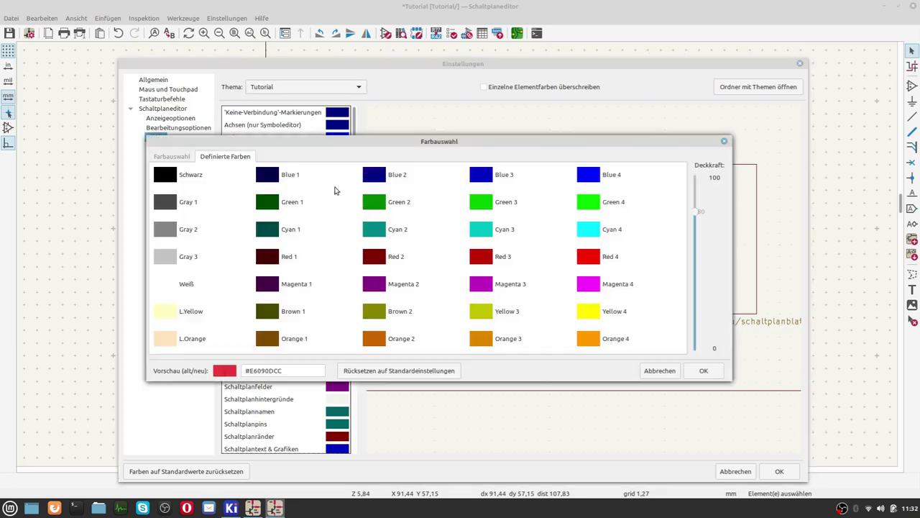
left_click(367, 204)
left_click(704, 370)
scroll(275, 334, "down", 3)
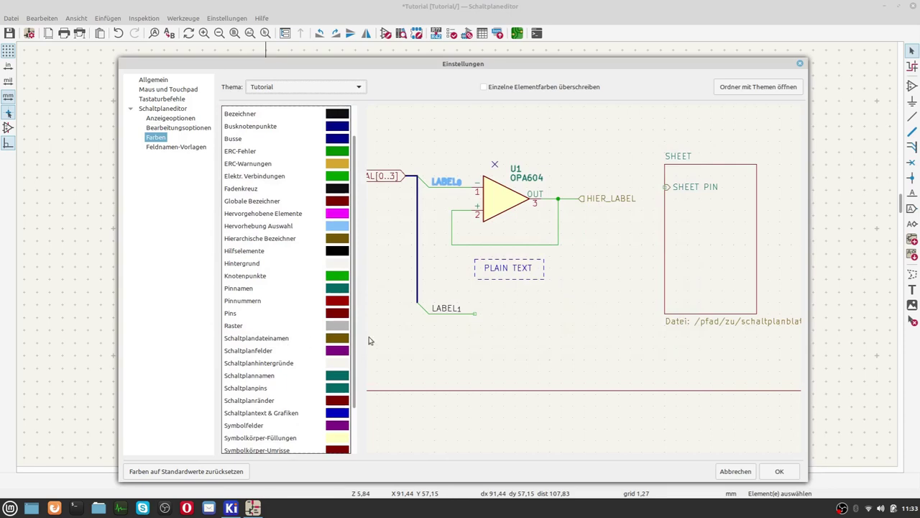
scroll(275, 287, "down", 5)
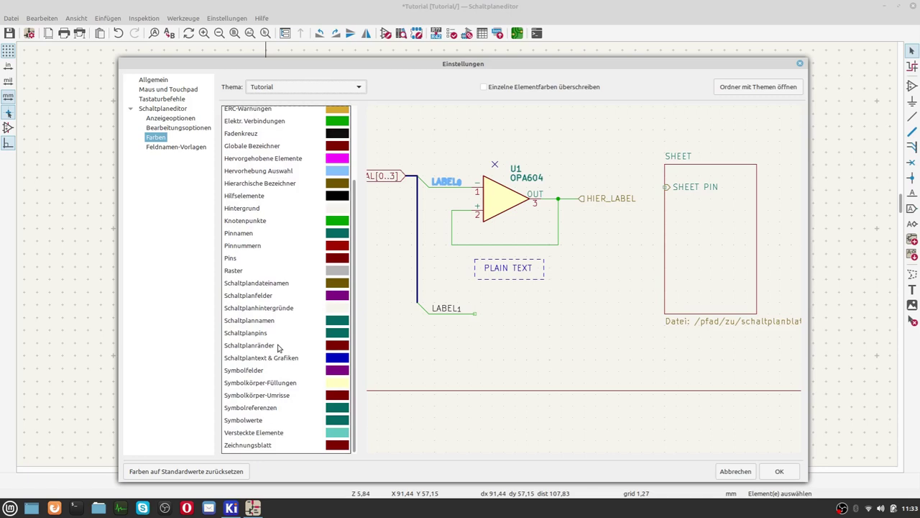
Review the available colour themes and keep Tutorial selected
left_click(347, 88)
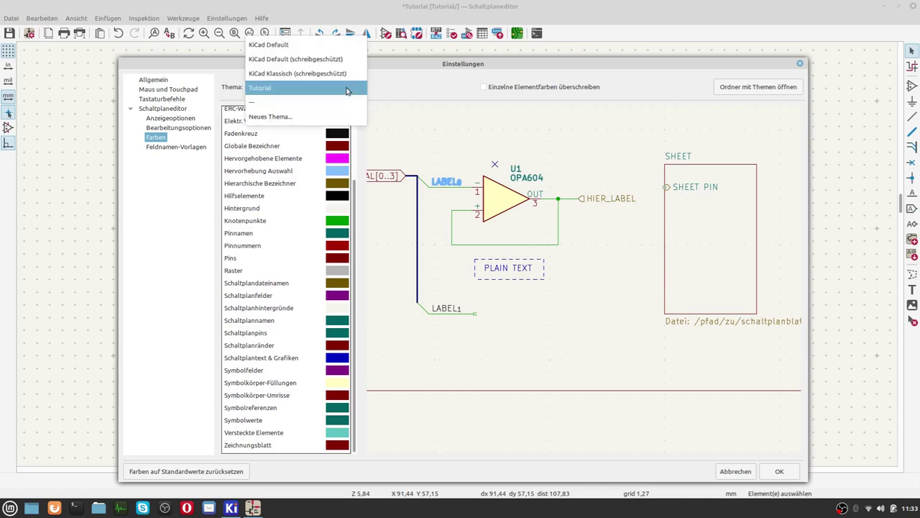
left_click(271, 88)
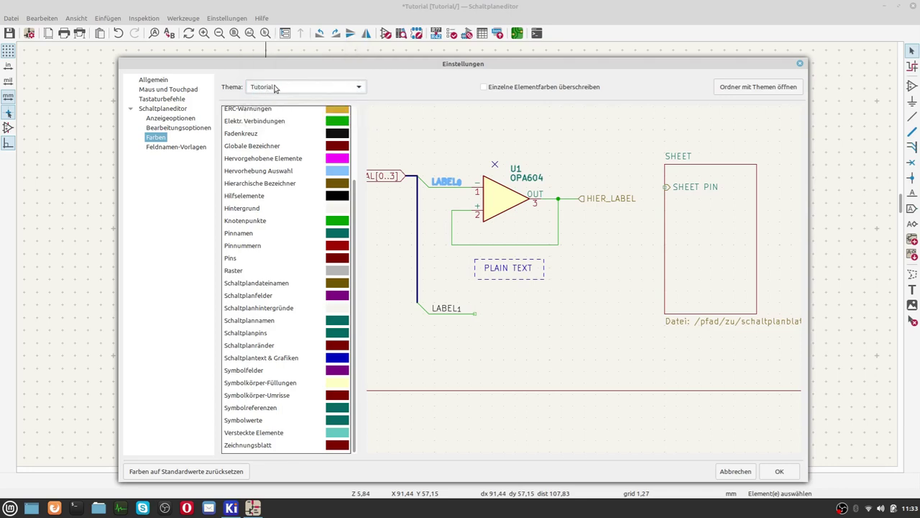
left_click(274, 88)
left_click(274, 89)
left_click(274, 89)
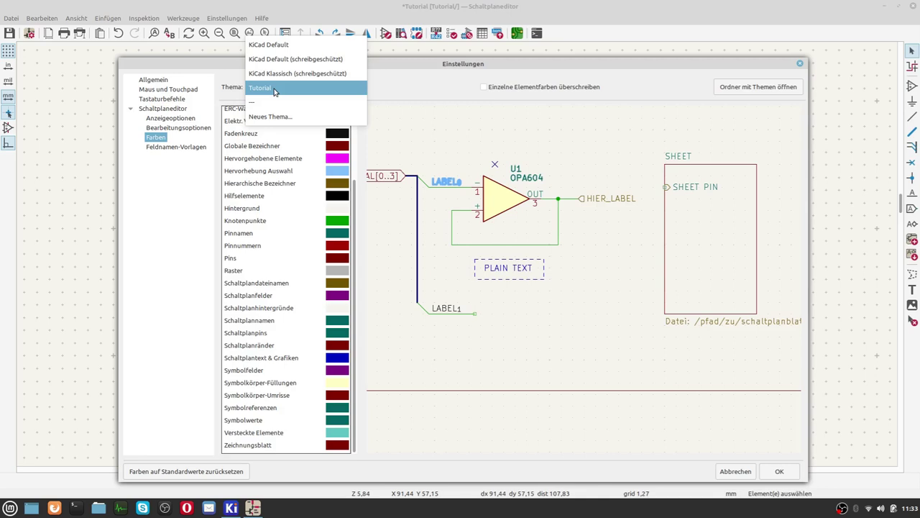
left_click(274, 89)
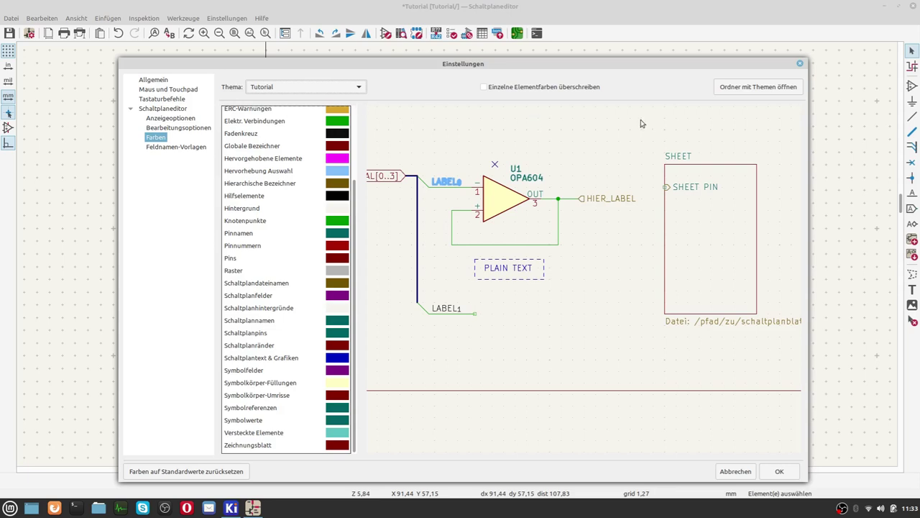
Open the folder with the colour themes, inspect the file actions for Tutorial.json, and close the folder
left_click(765, 88)
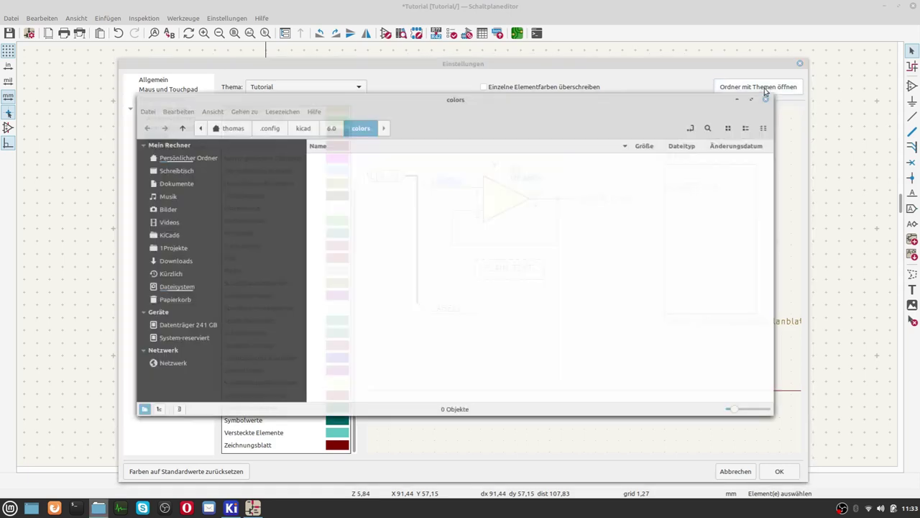
left_click(345, 158)
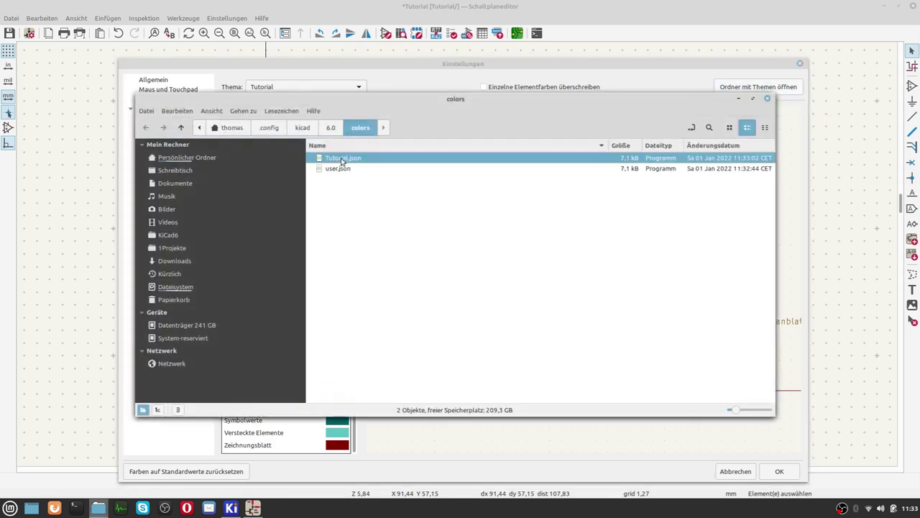
right_click(342, 161)
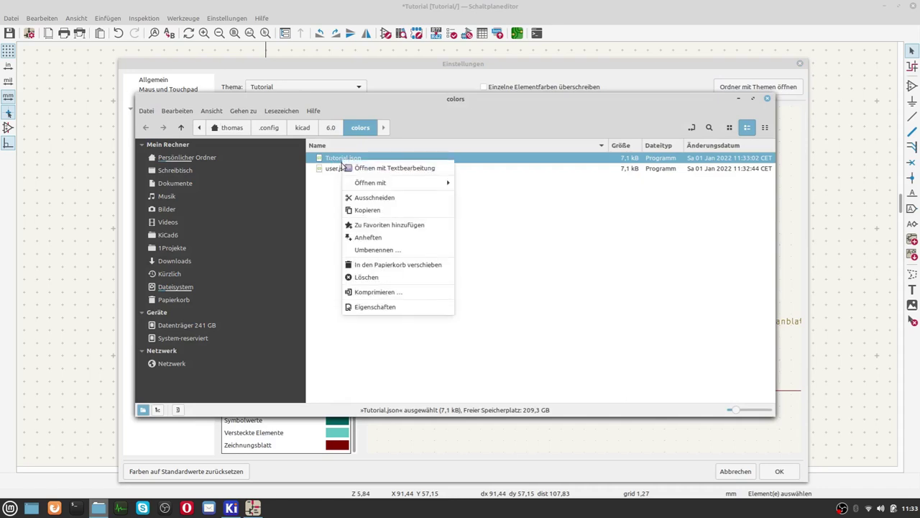
left_click(549, 284)
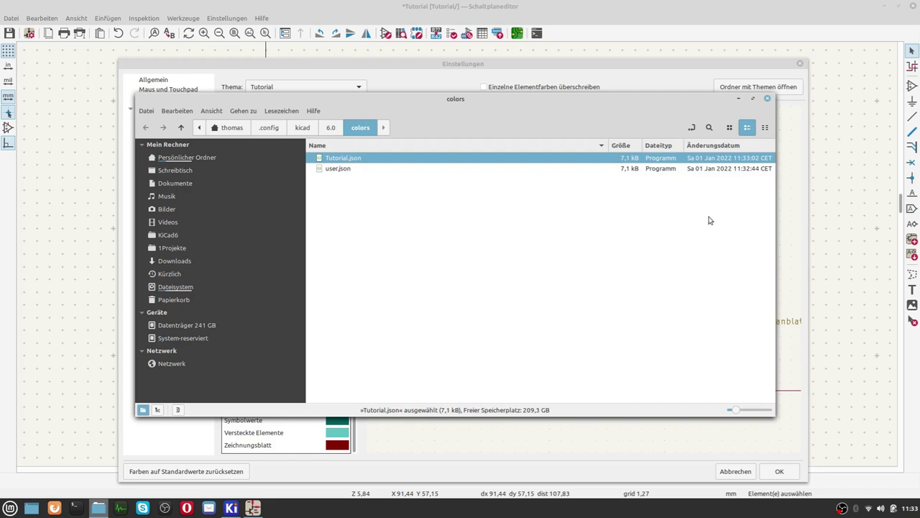
left_click(768, 98)
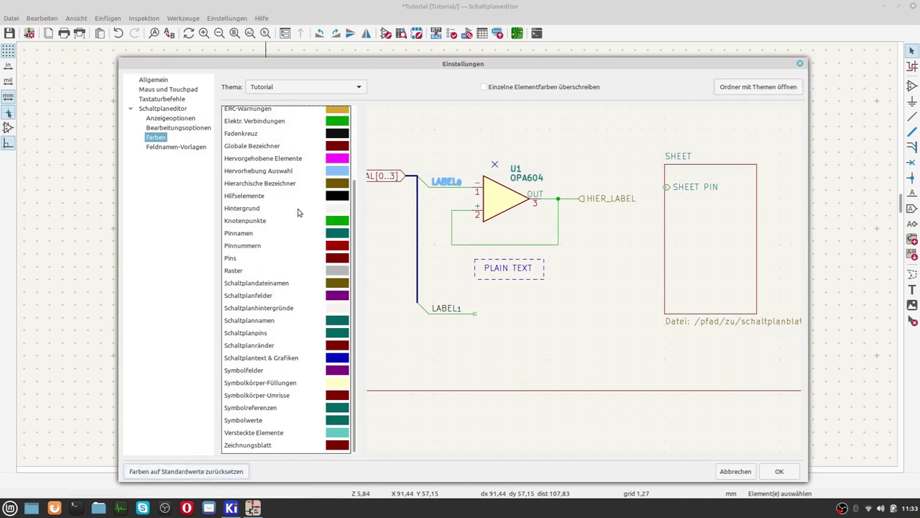
Accept the preferences and close the schematic editor, saving the changes to Tutorial.kicad_sch
left_click(769, 477)
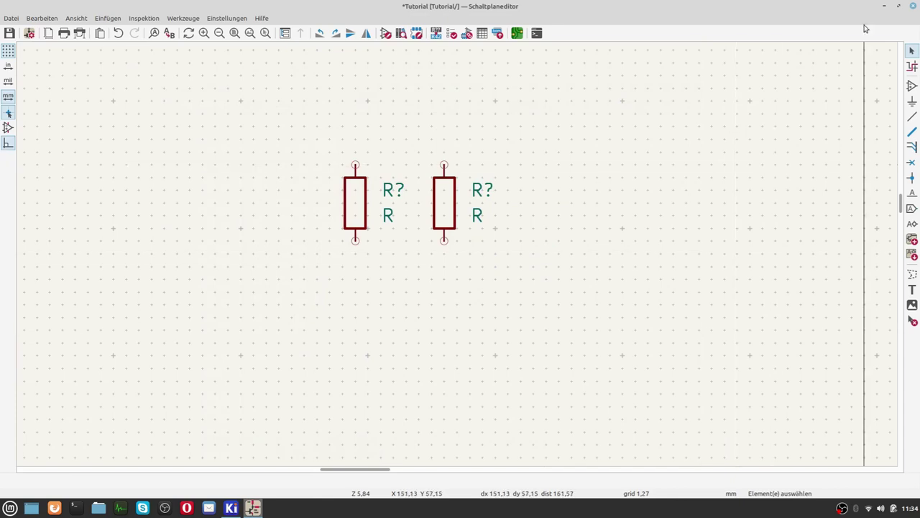
left_click(913, 6)
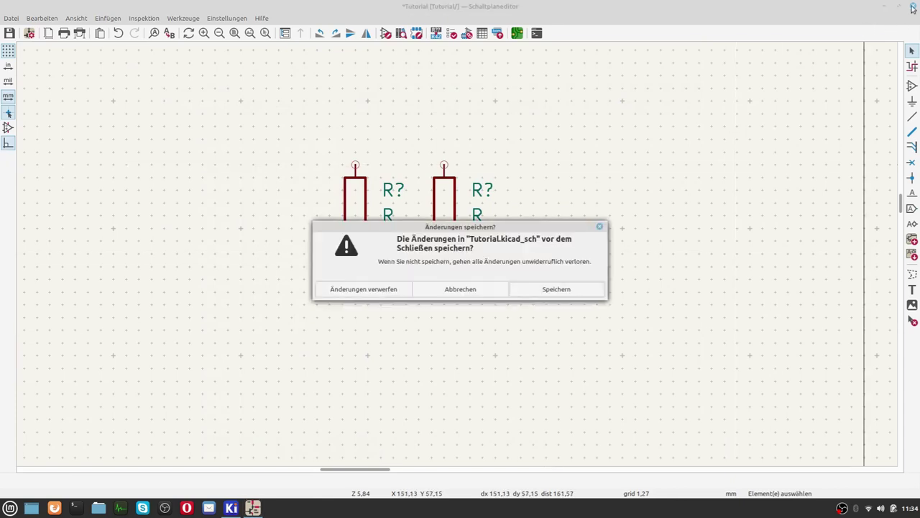
left_click(557, 289)
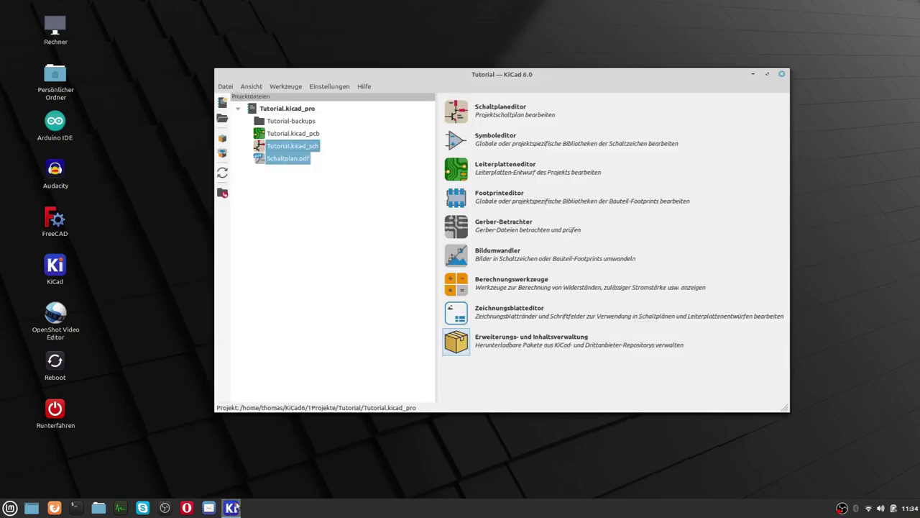
Open the plugin and content manager (Erweiterungs- und Inhaltsverwaltung) from the project window, enlarge it, and show the colour themes (Farbthemen)
left_click(229, 509)
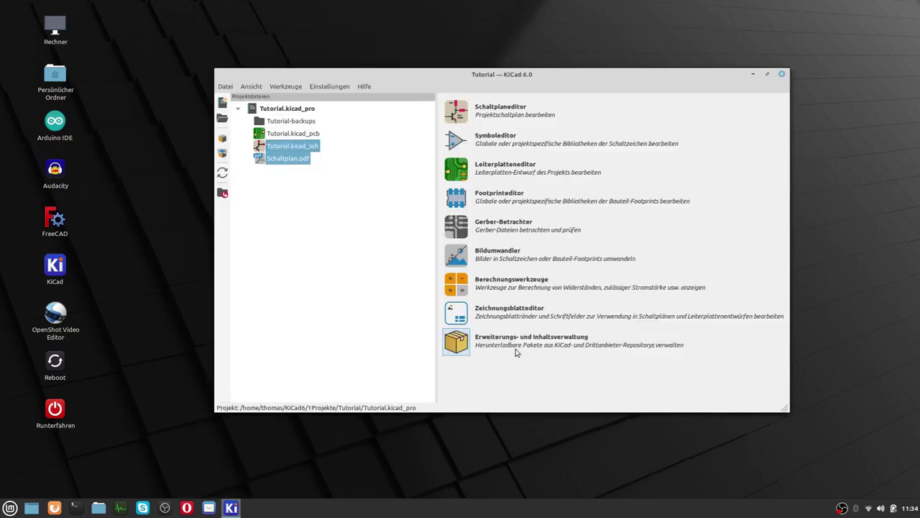
left_click(463, 347)
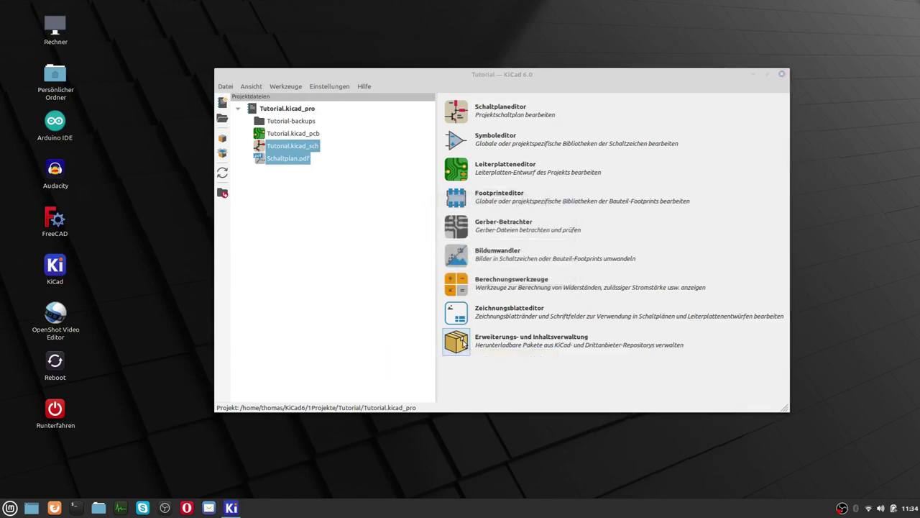
left_click_drag(450, 113, 396, 31)
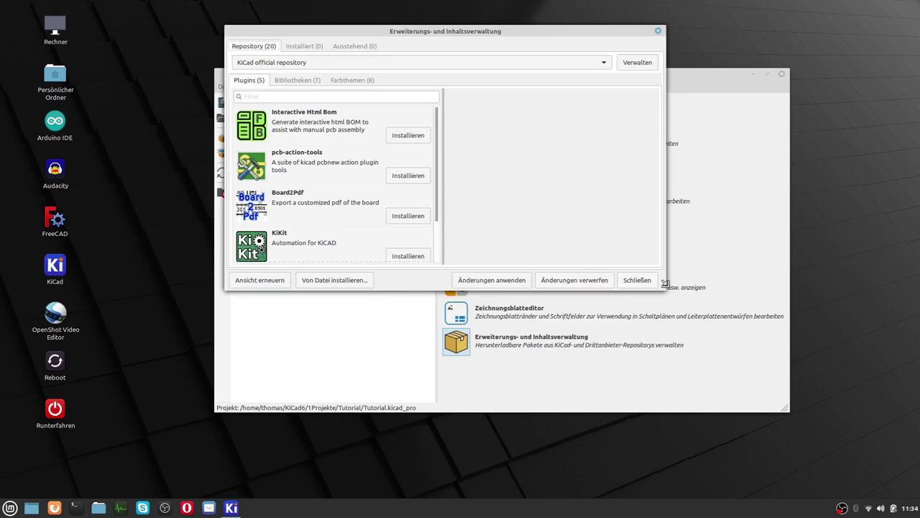
left_click_drag(662, 286, 665, 433)
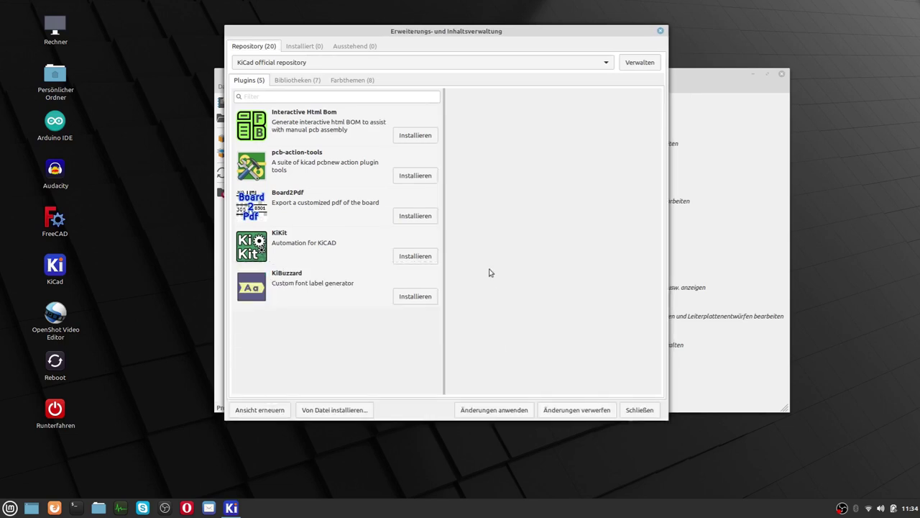
left_click(351, 81)
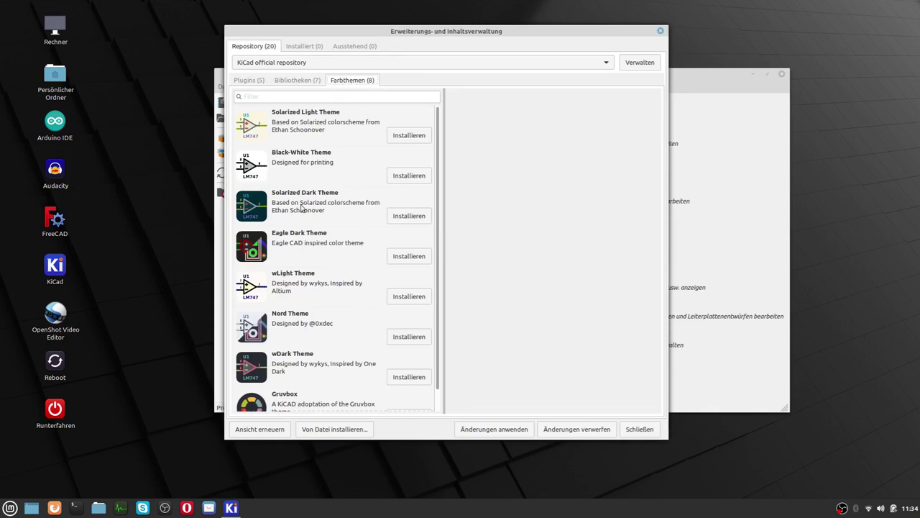
Install the Solarized Dark Theme from the KiCad official repository, check it among the installed packages, and close the manager
left_click(404, 218)
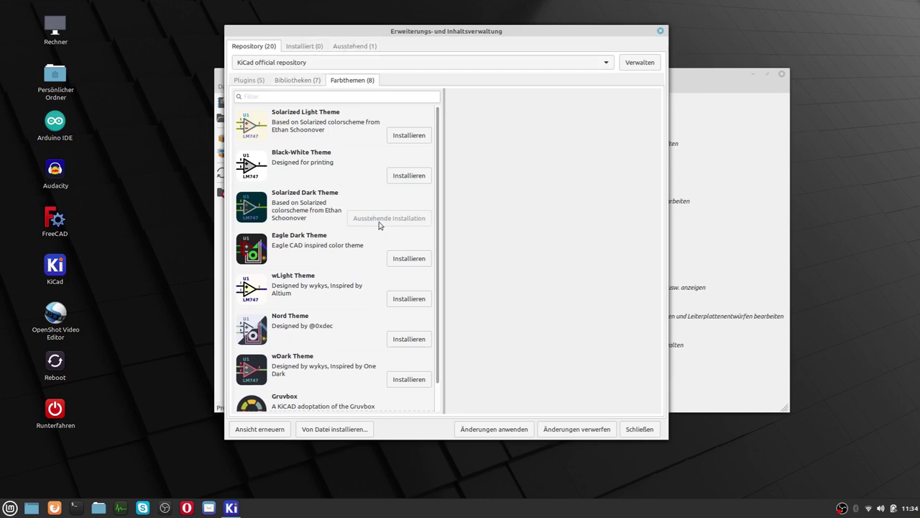
left_click(353, 46)
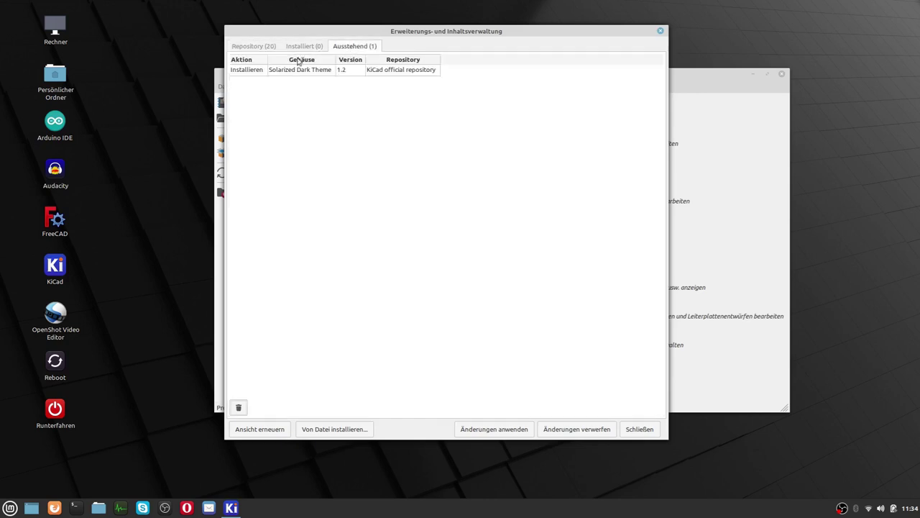
left_click(255, 48)
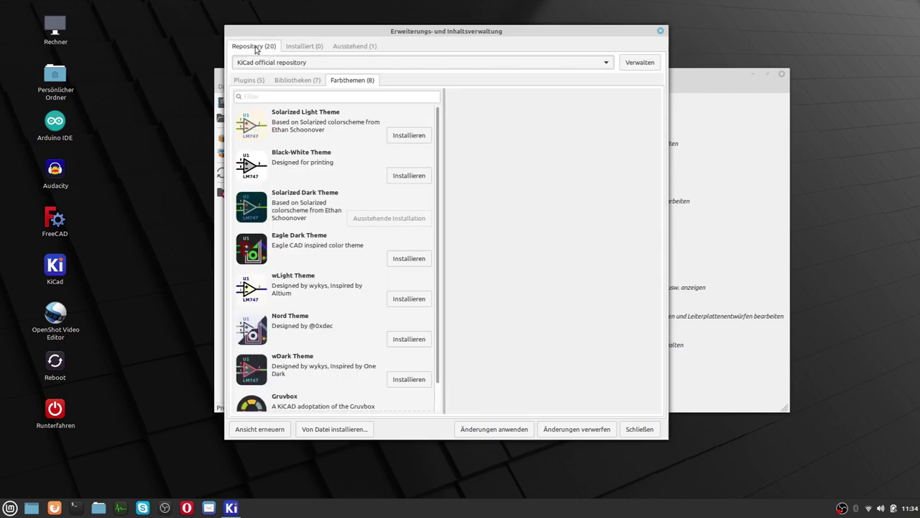
left_click(494, 429)
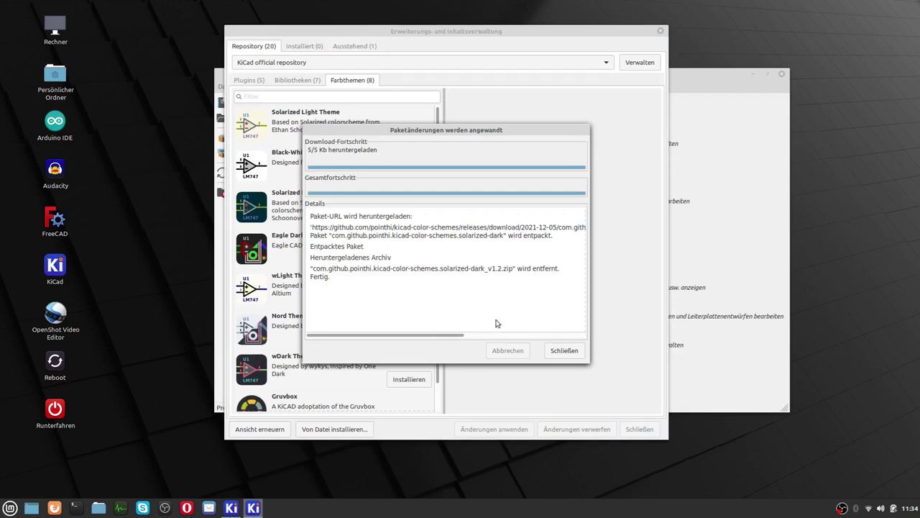
left_click(565, 351)
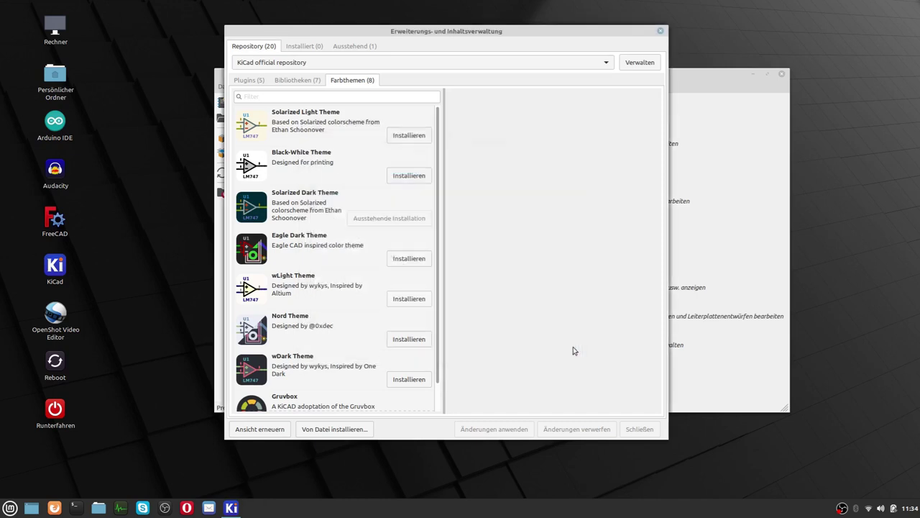
left_click(302, 46)
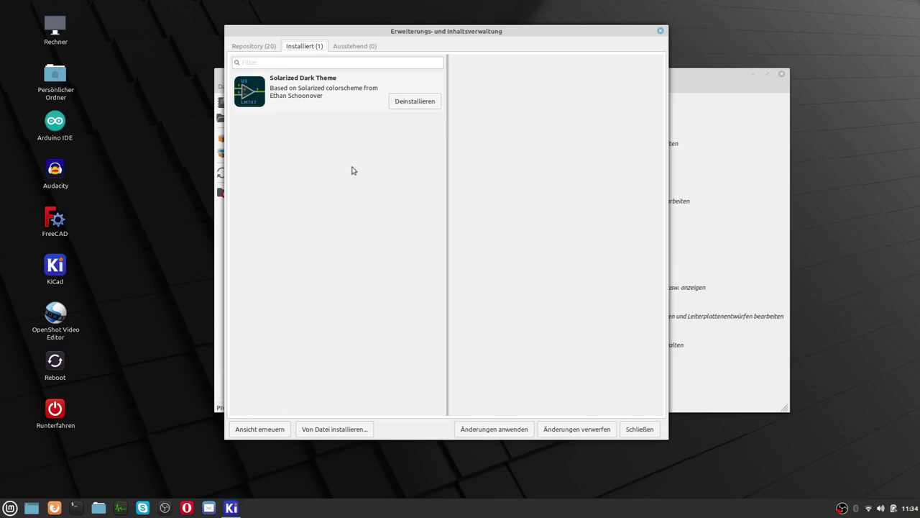
left_click(628, 432)
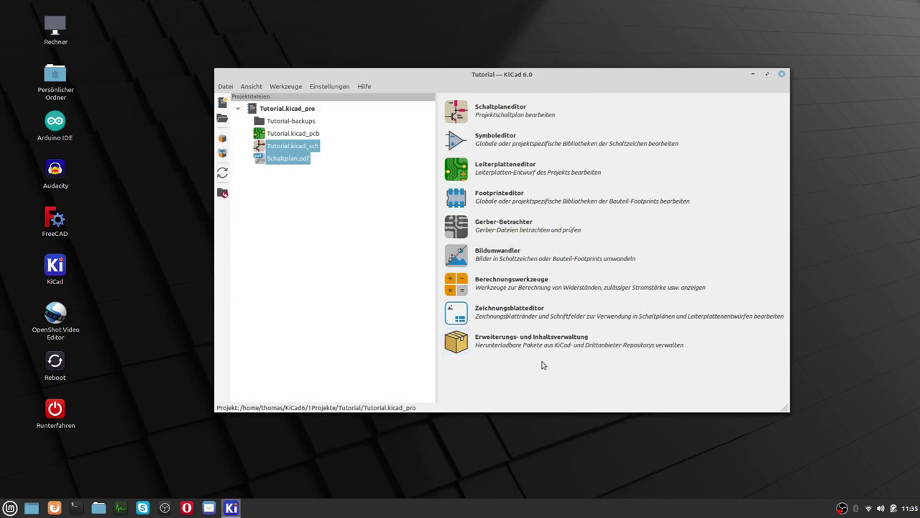
Open the schematic editor (Schaltplaneditor) and apply the colour theme Solarized Dark (Schematic only) in its preferences
left_click(455, 111)
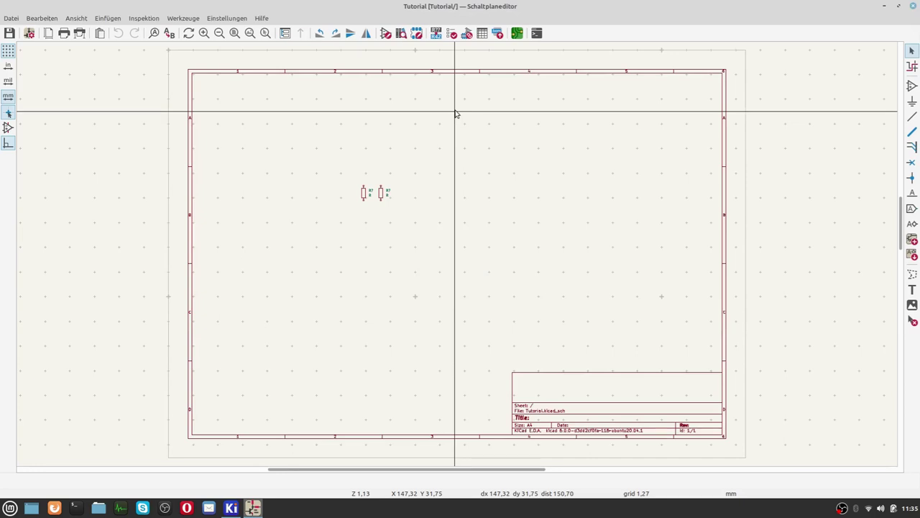
left_click(236, 19)
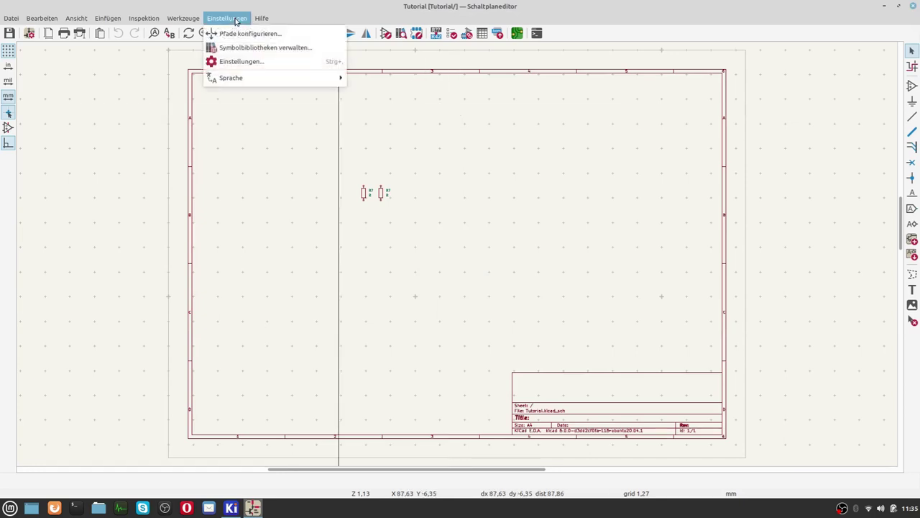
left_click(236, 62)
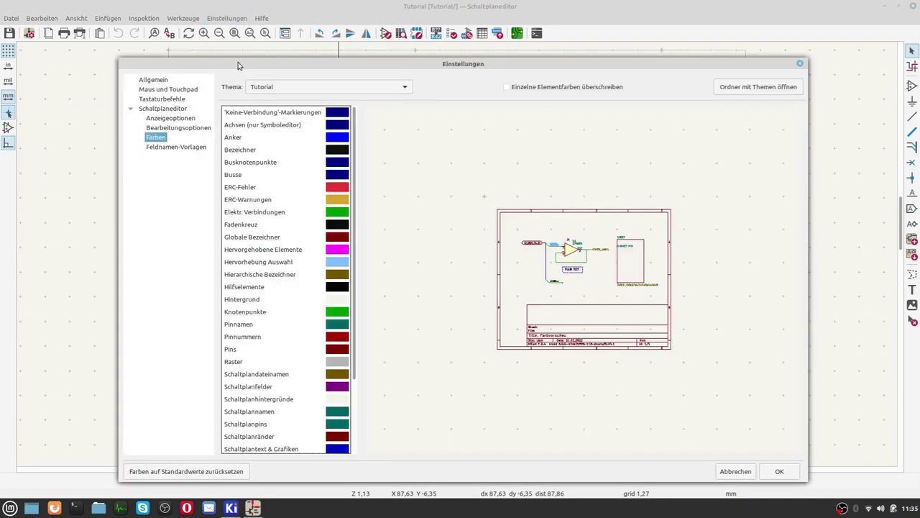
left_click(279, 89)
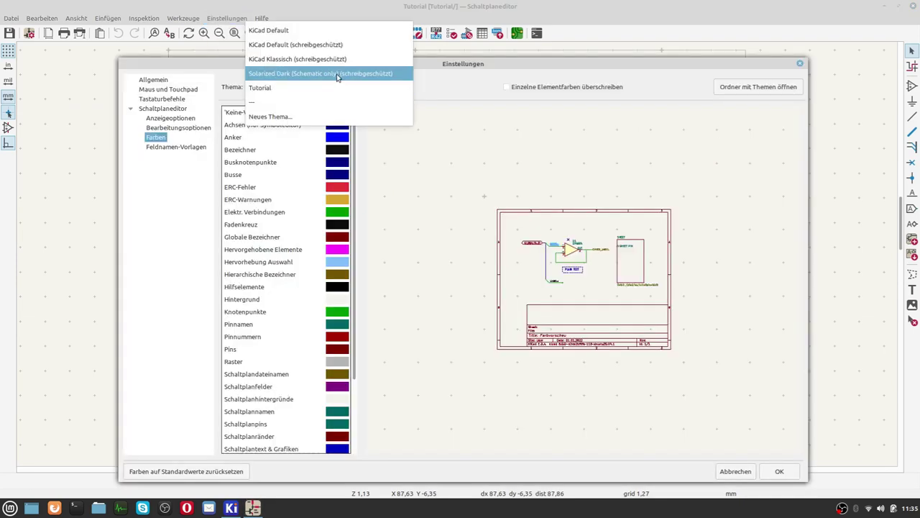
left_click(271, 74)
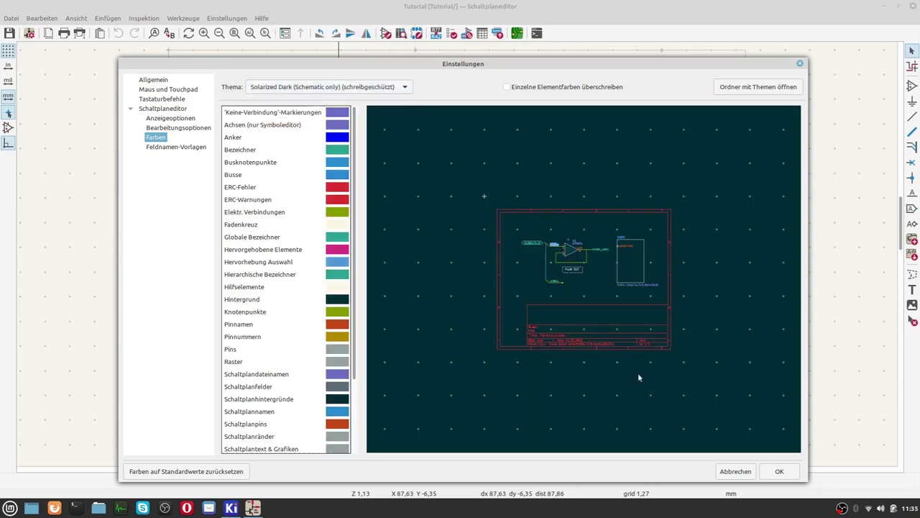
left_click(778, 471)
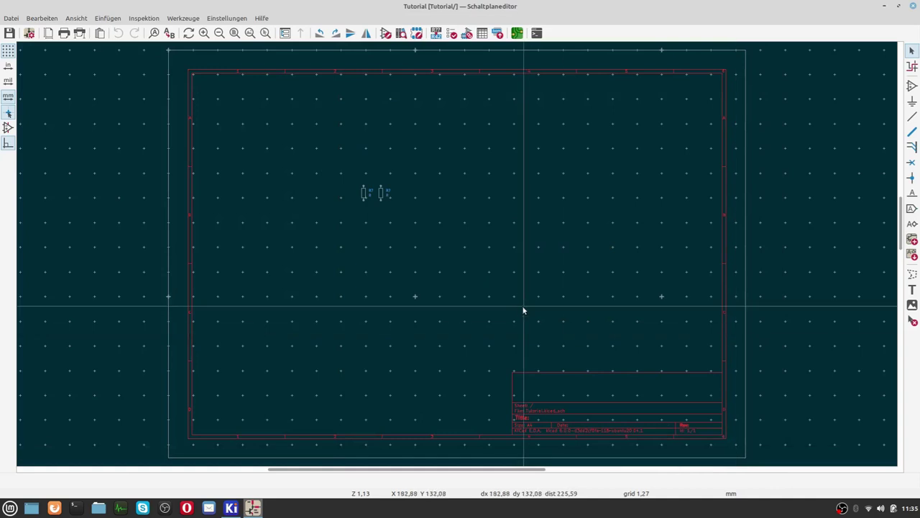
Examine the drawing sheet and the two resistors in the new colours, both close up and as a whole
scroll(456, 252, "up", 4)
scroll(456, 254, "down", 4)
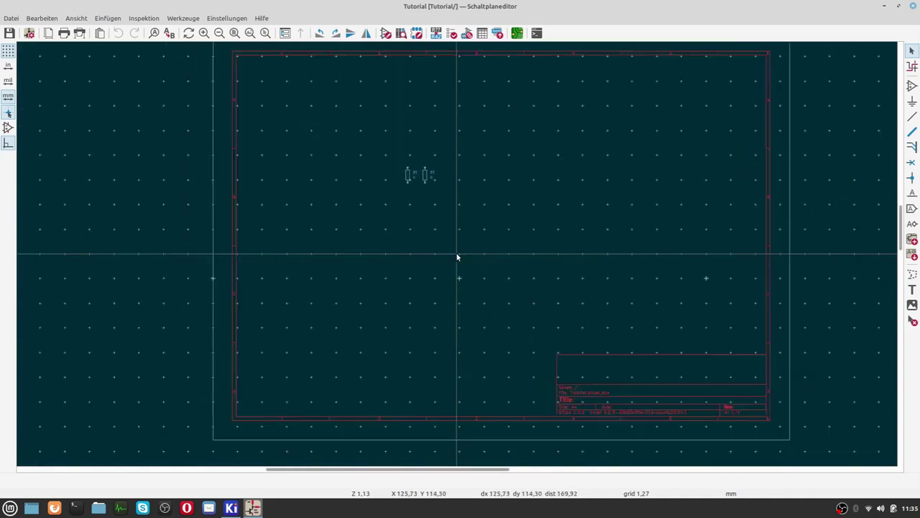
scroll(456, 255, "down", 1)
scroll(497, 157, "up", 2)
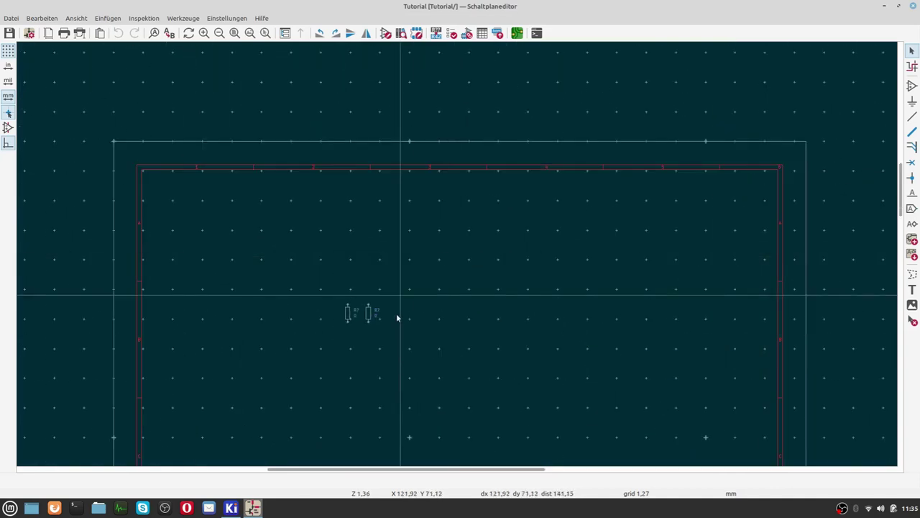
scroll(398, 317, "up", 3)
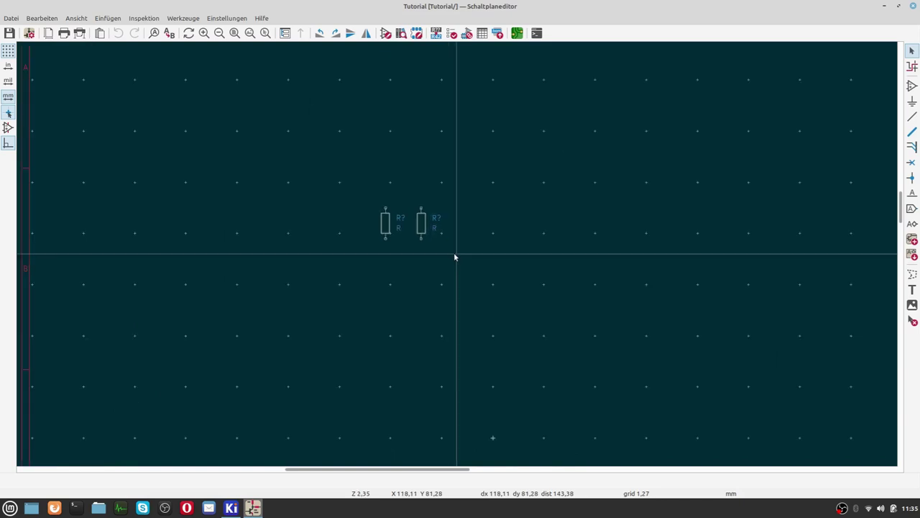
scroll(454, 253, "down", 4)
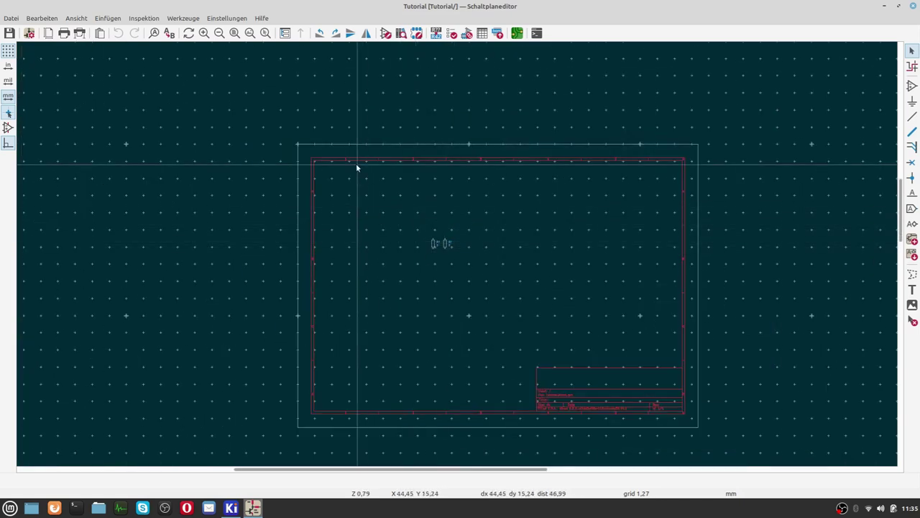
Reopen the preferences and review the field name templates (Feldnamen-Vorlagen), editing options (Bearbeitungsoptionen), colours (Farben) and display options (Anzeigeoptionen)
left_click(223, 18)
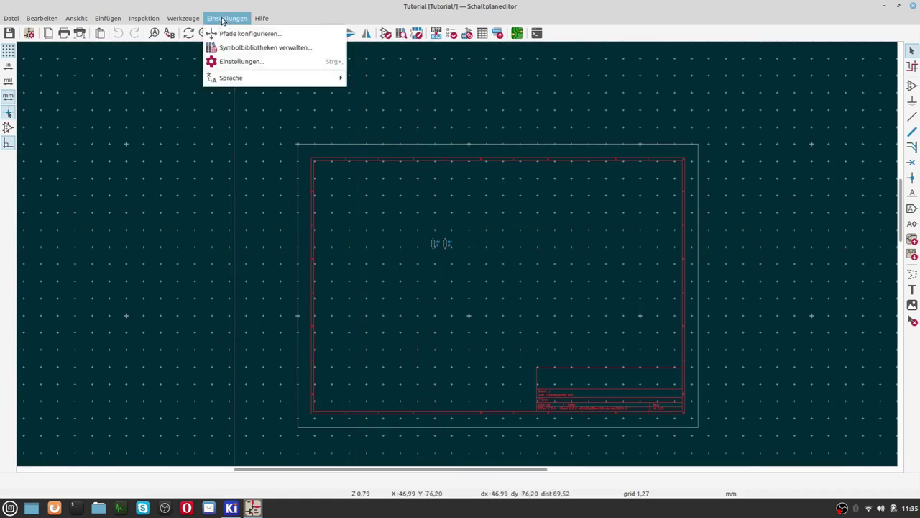
left_click(232, 62)
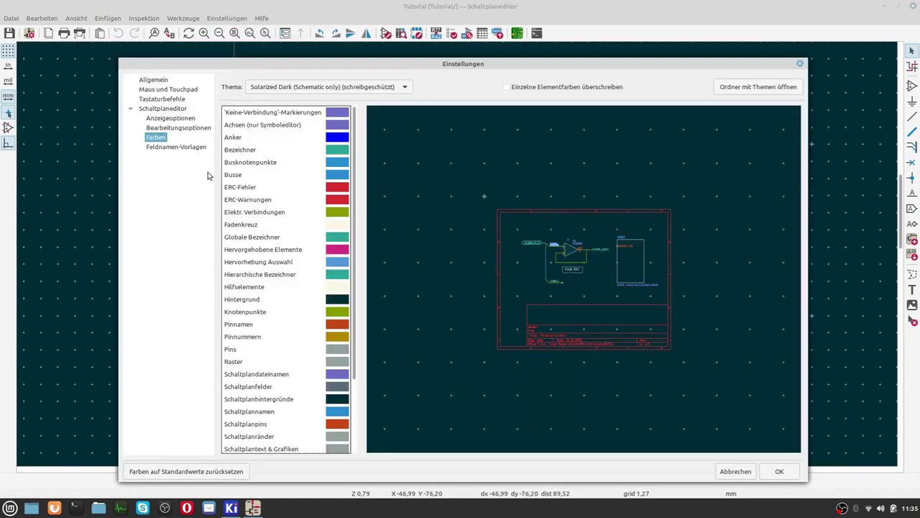
left_click(174, 148)
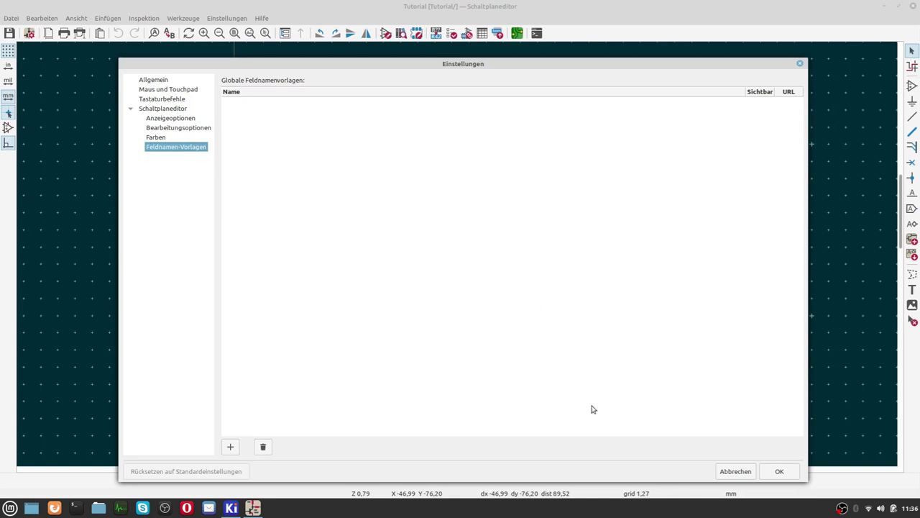
left_click(188, 129)
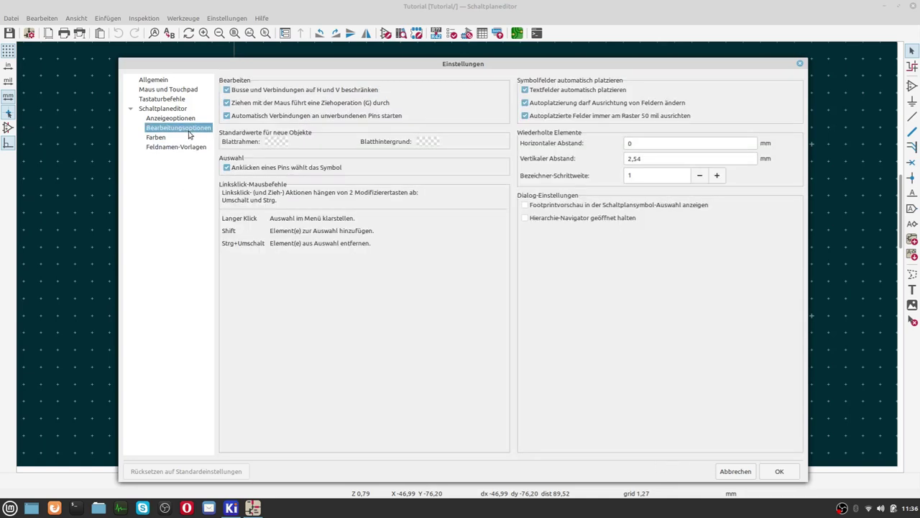
left_click(183, 139)
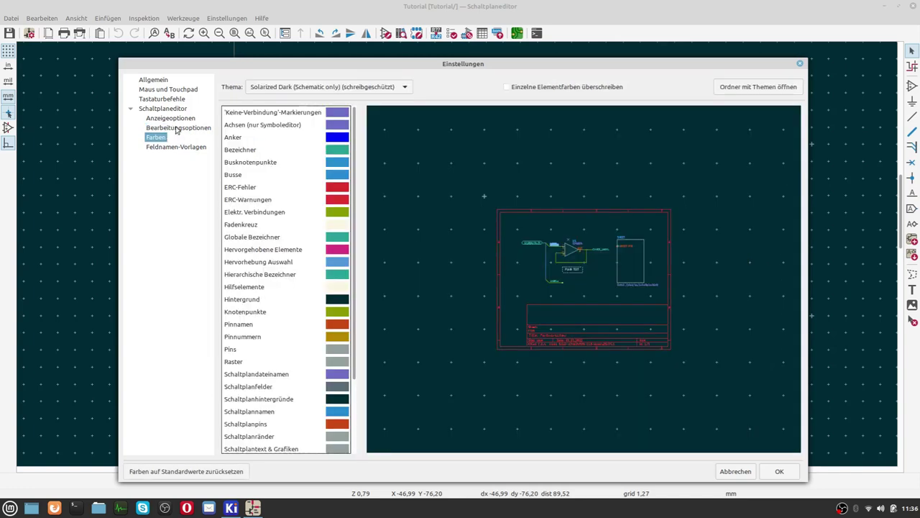
left_click(176, 130)
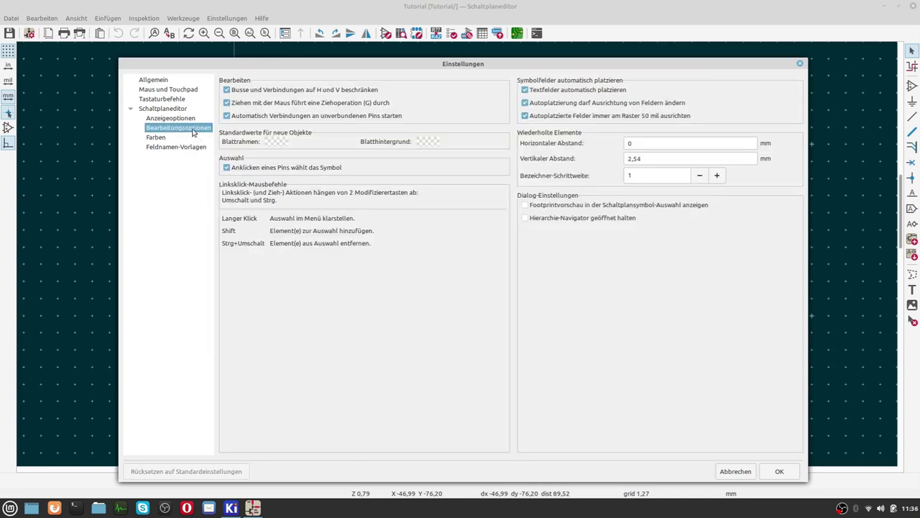
left_click(159, 120)
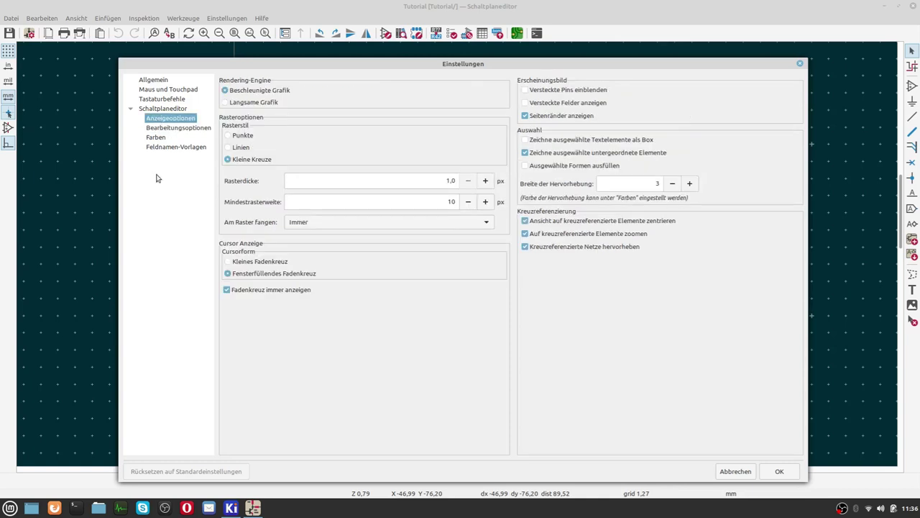